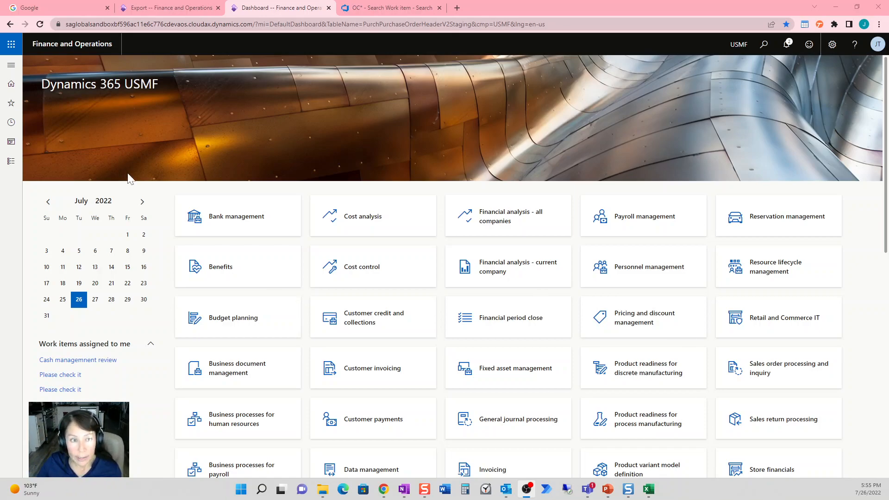
- Open the Tarantula Frames record from the All customers list in Accounts receivable
left_click(11, 162)
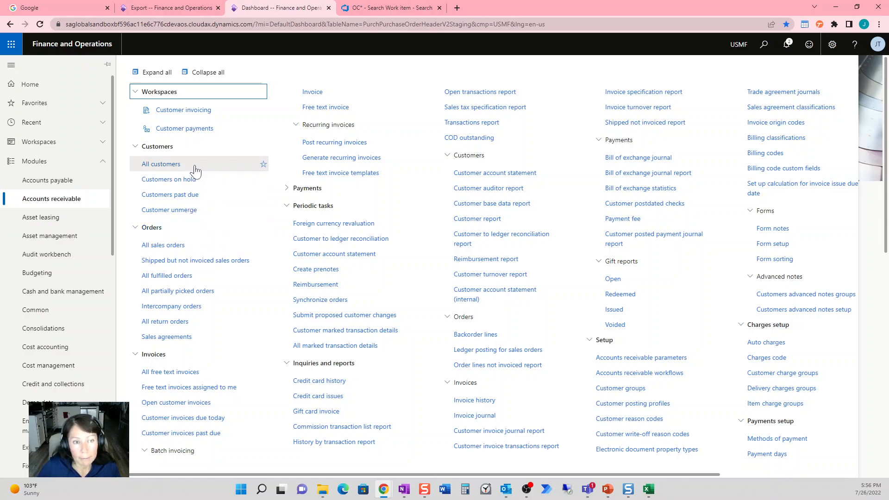
left_click(174, 164)
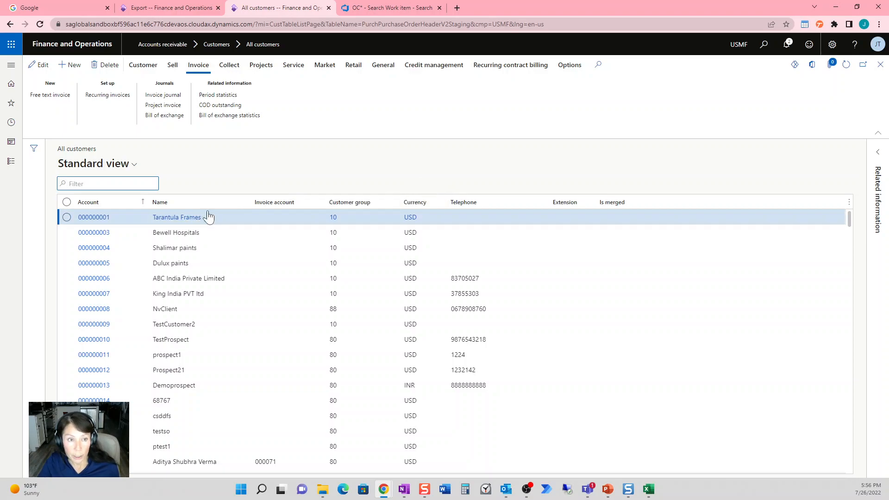
left_click(91, 219)
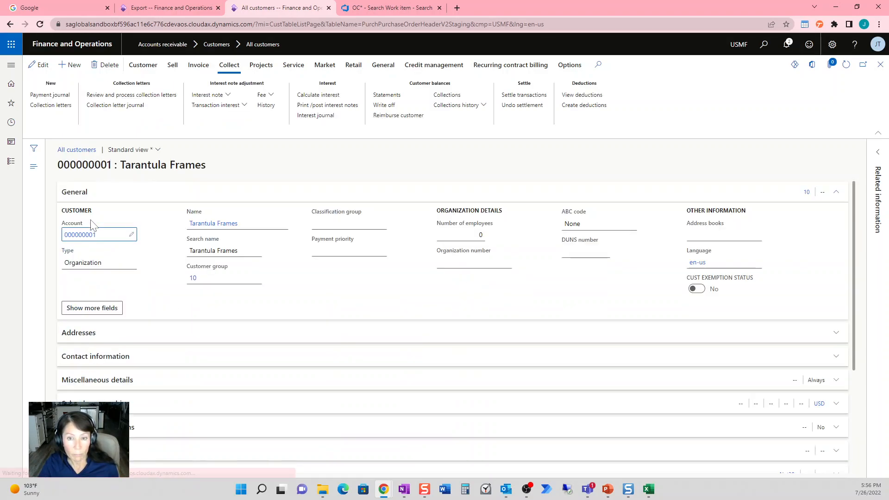
- Personalize the customer page by adding a field to the record title region, and start creating a new field
right_click(494, 296)
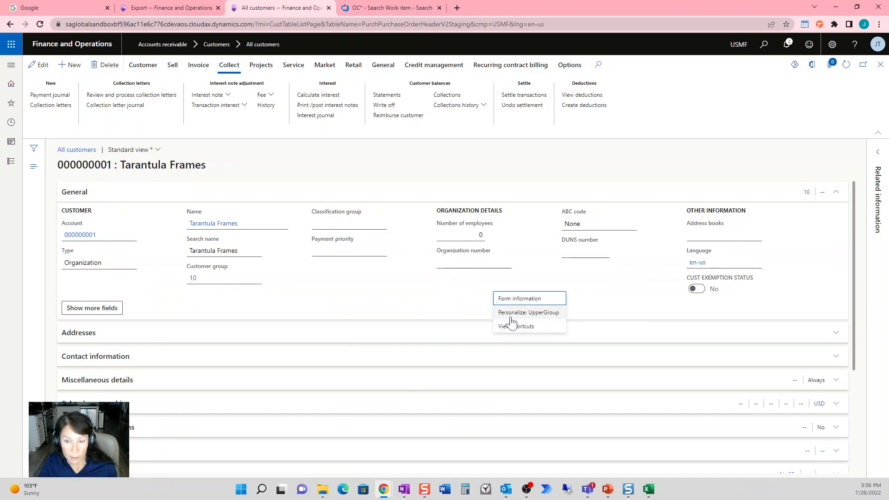
left_click(570, 65)
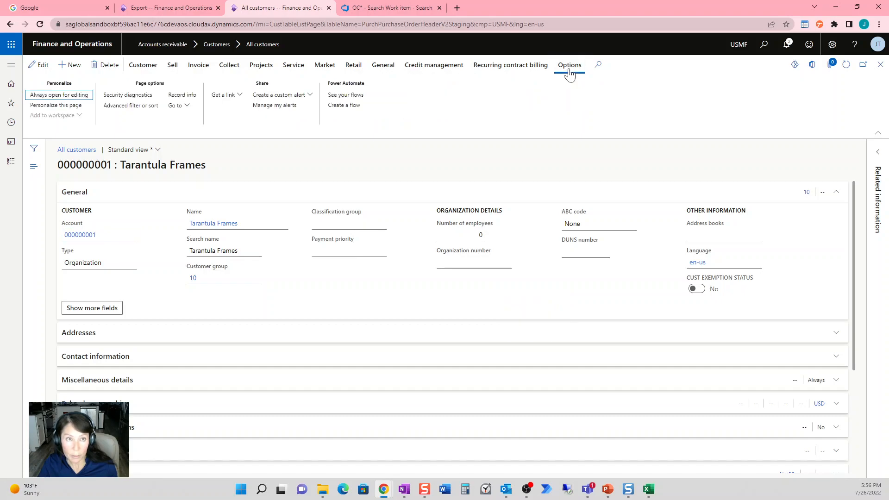
left_click(73, 106)
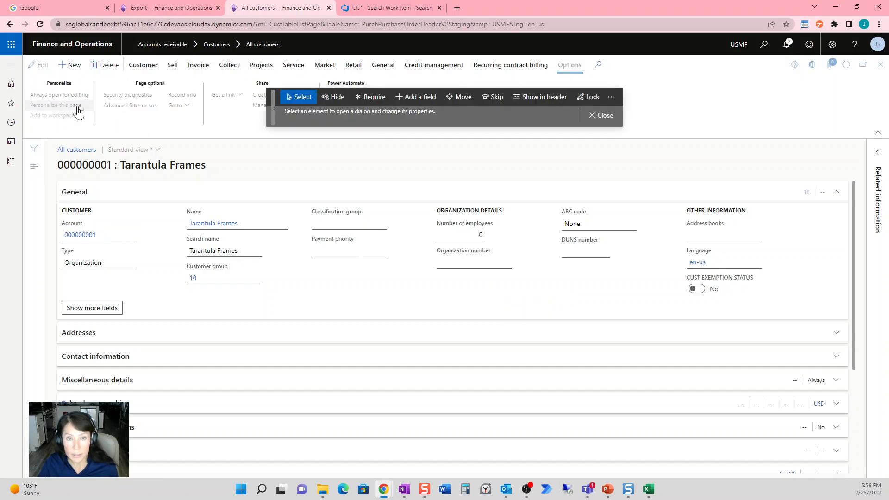
left_click(427, 99)
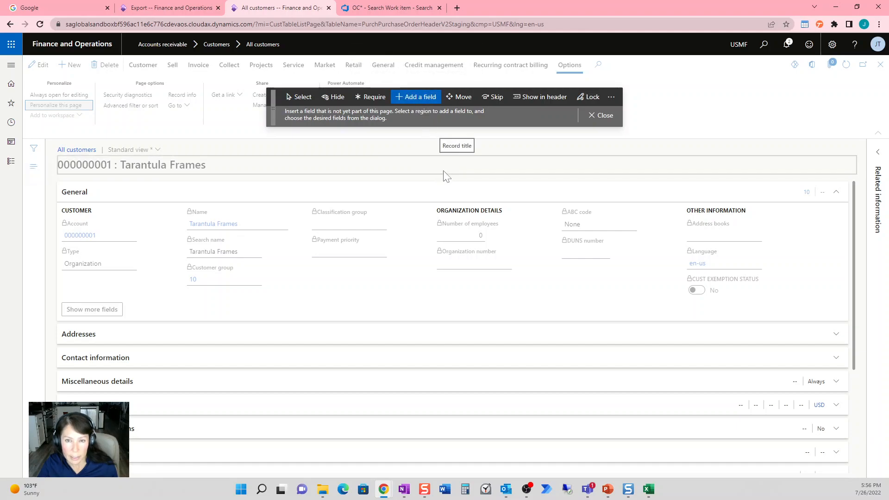
left_click(462, 155)
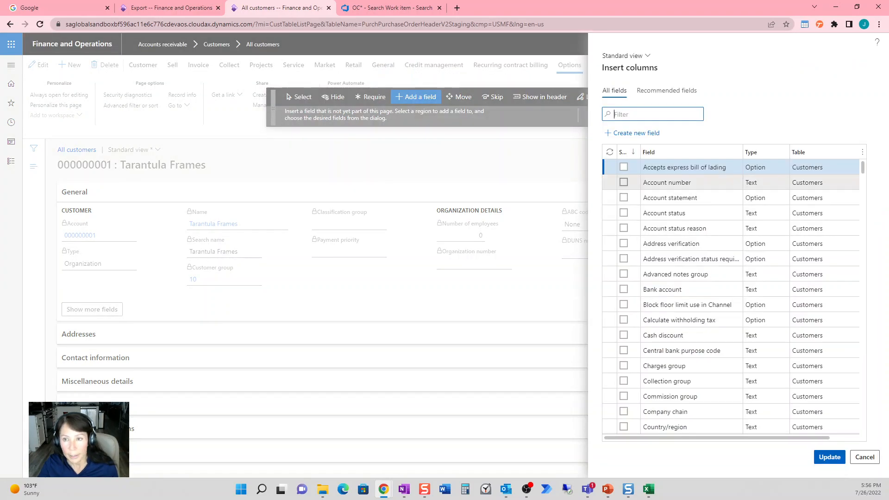
left_click(634, 133)
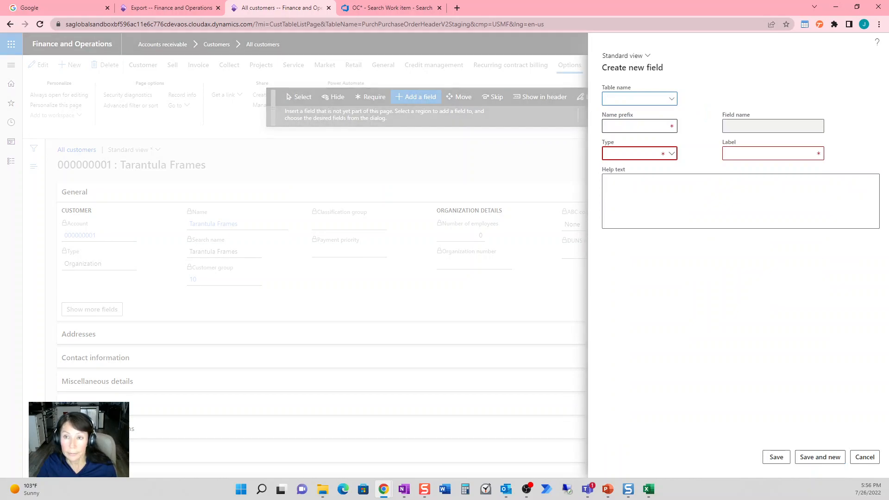
- Set the new field's table name to Customers
left_click(672, 102)
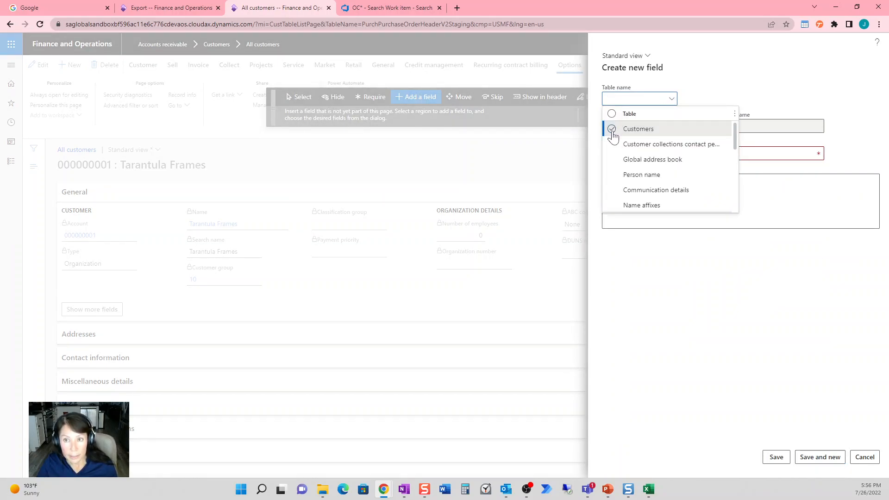
scroll(616, 135, "down", 2)
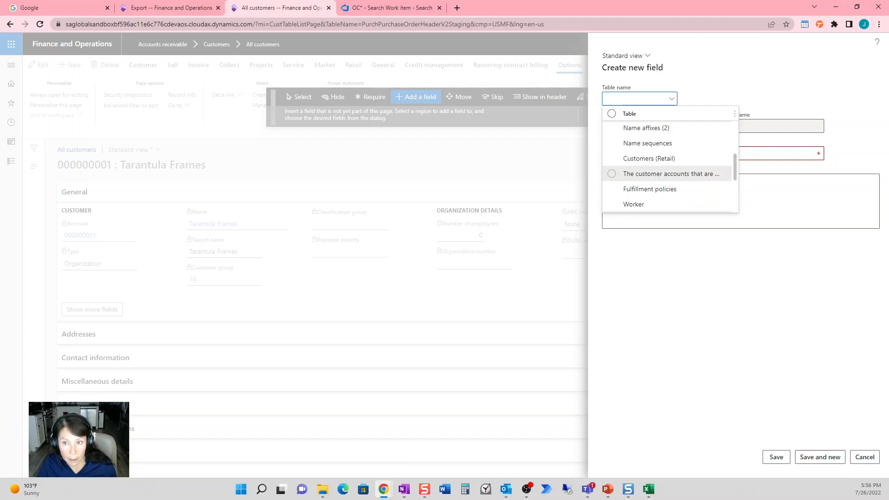
scroll(617, 137, "up", 2)
left_click(616, 133)
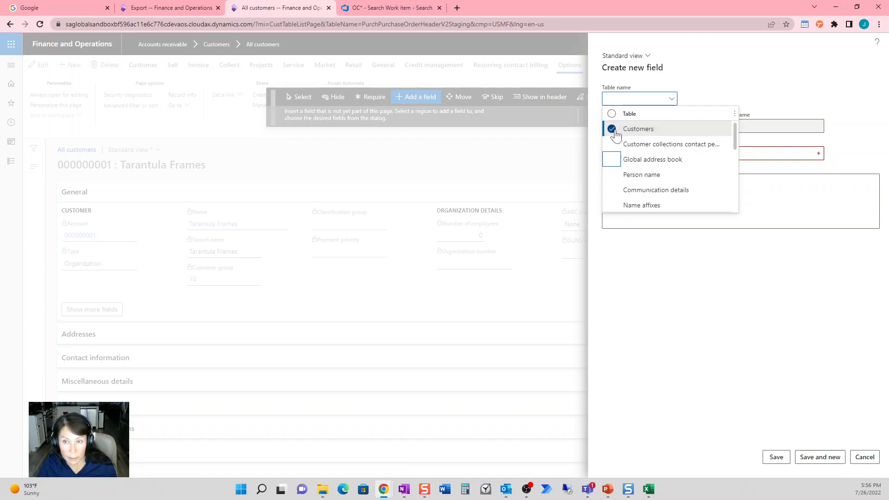
left_click(614, 133)
left_click(611, 132)
left_click(638, 129)
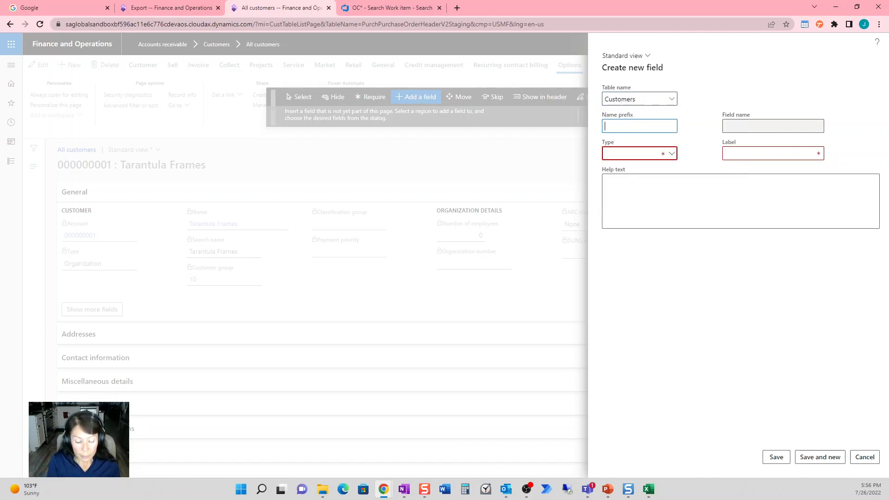
- Enter GENLIABILITY as the new field's name prefix and set its type to Checkbox
type("GEN")
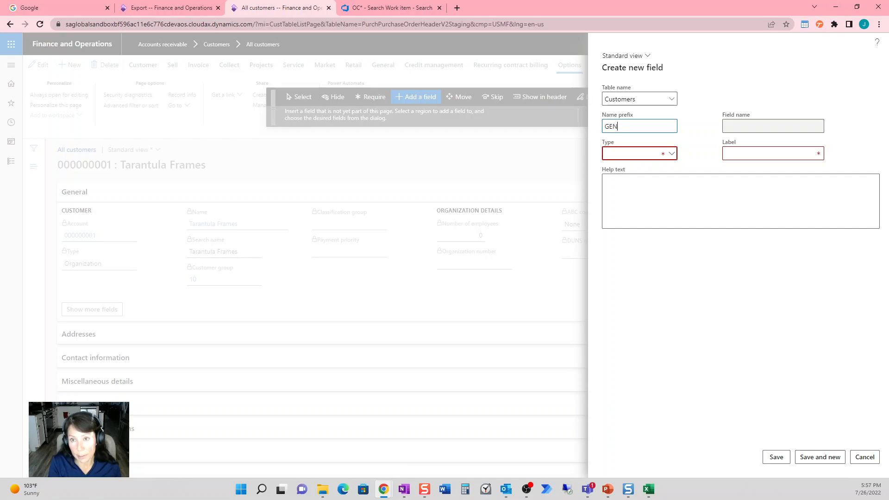
type("LIABABILITY")
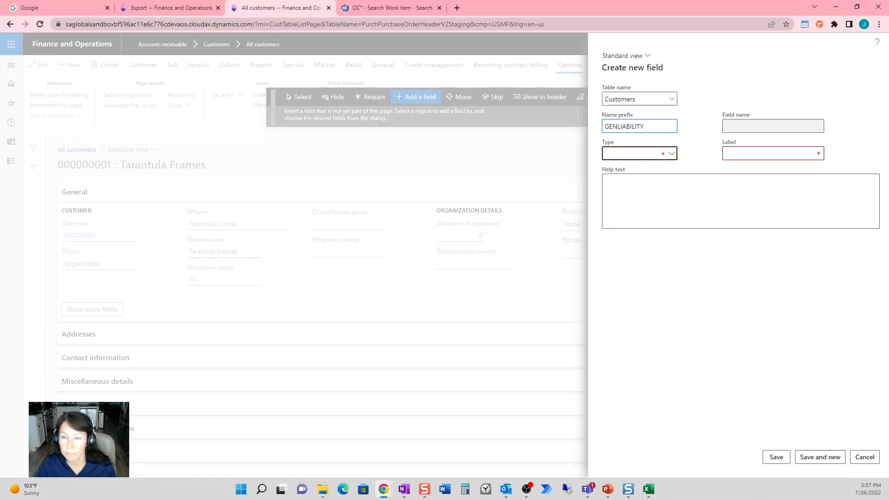
key("Tab")
left_click(671, 155)
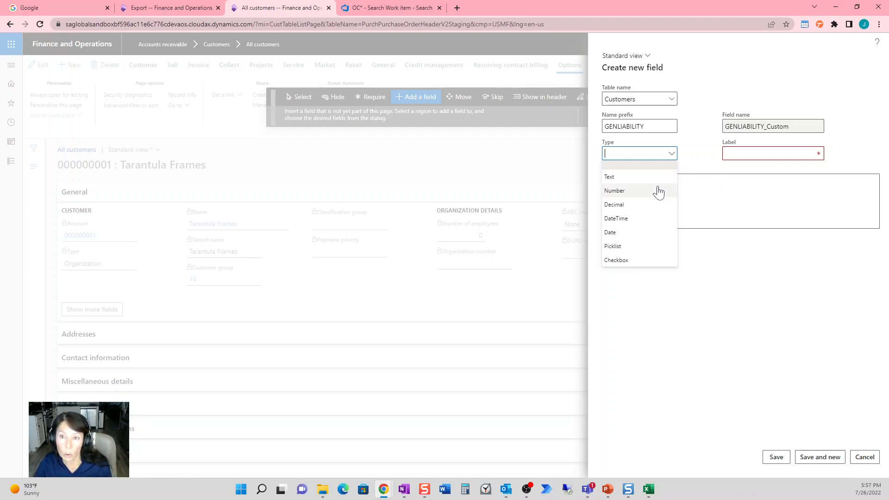
left_click(640, 265)
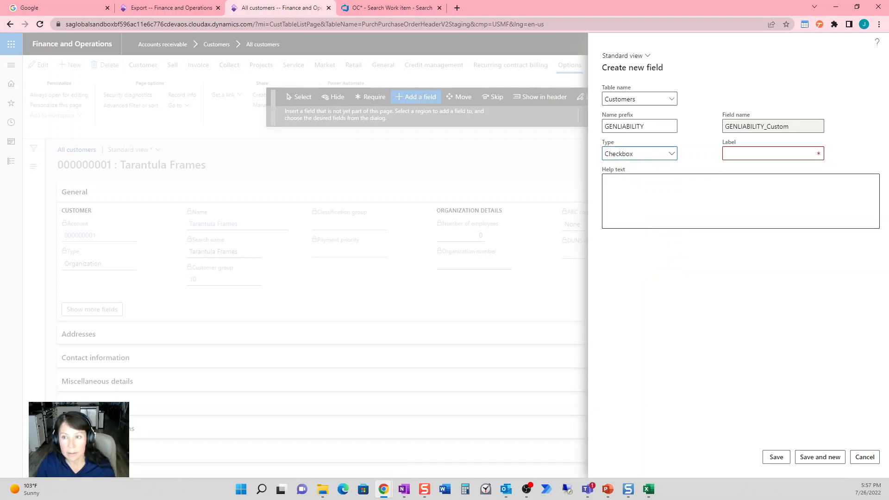
- Label the new field GENERAL LIABILITY
key("Tab")
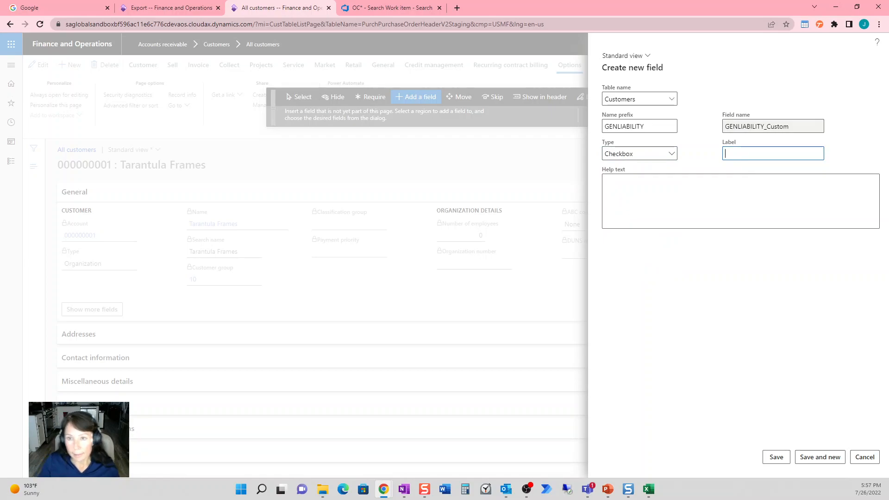
type("GEN")
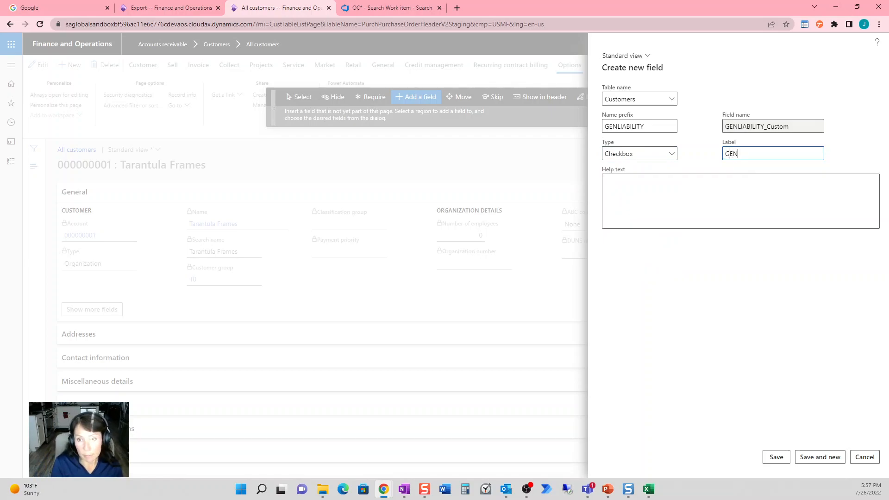
type("ERAL LIABIL")
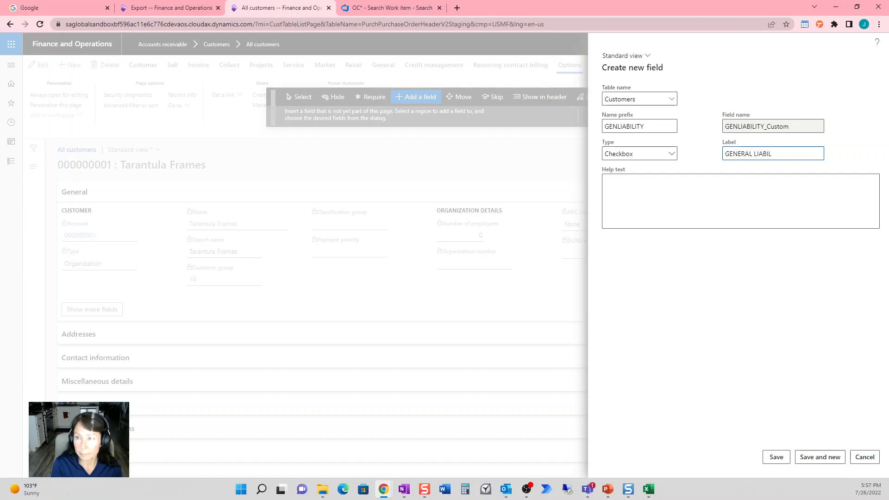
type("ITY")
- Add the help text "Select Toggle if this Customer requires GL." and save the new field
left_click(669, 176)
type("Se")
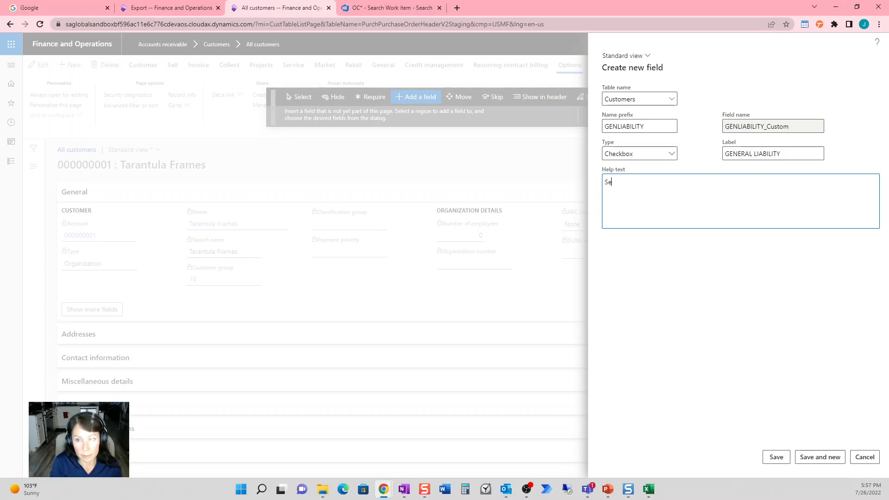
type("lect Toggle if")
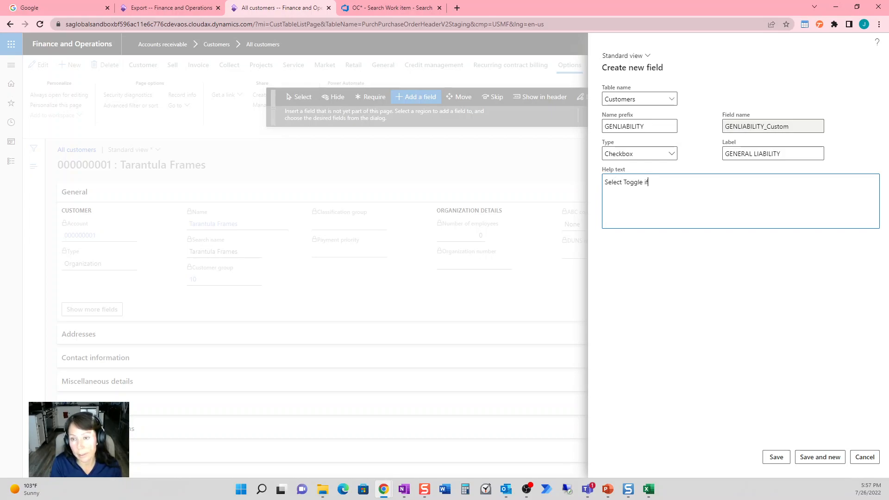
type(" this Customer requires ")
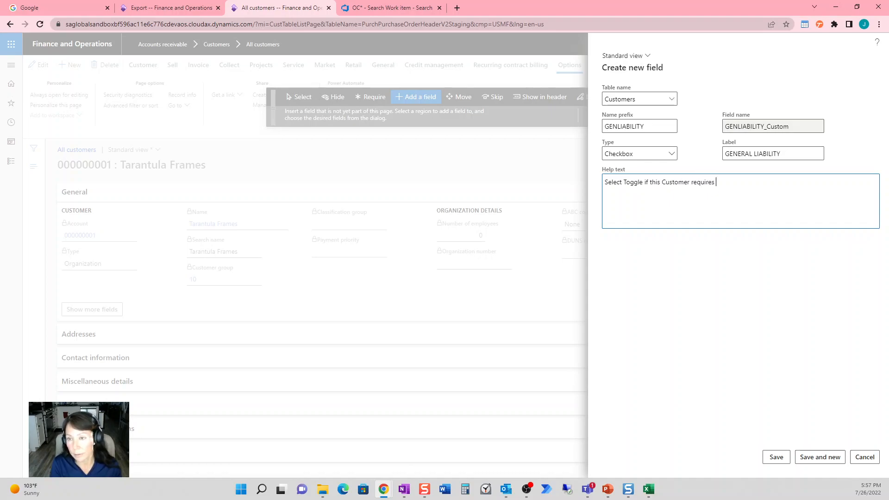
type("GL.")
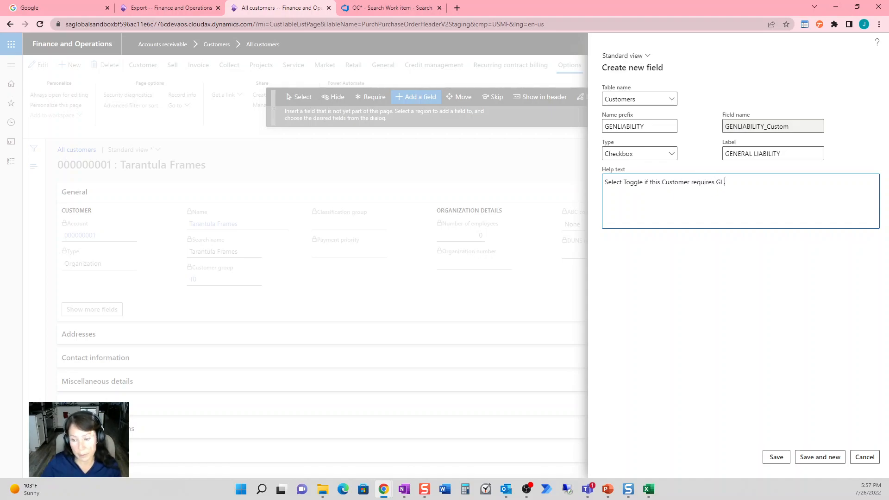
left_click(776, 457)
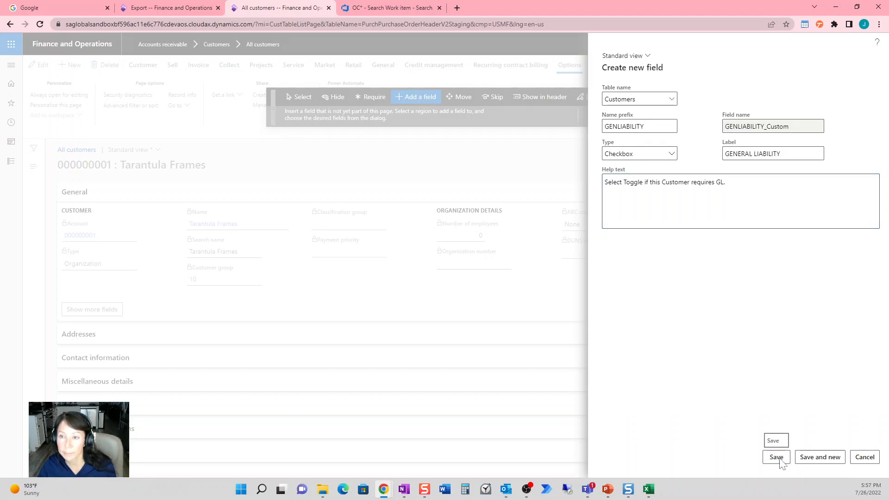
- Insert the selected GENERAL LIABILITY field into the record title region and close page personalization
left_click(504, 247)
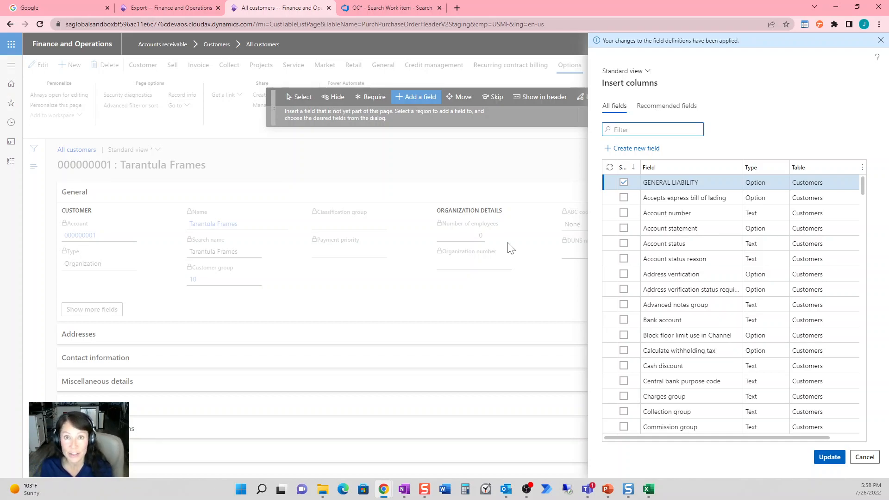
left_click(829, 457)
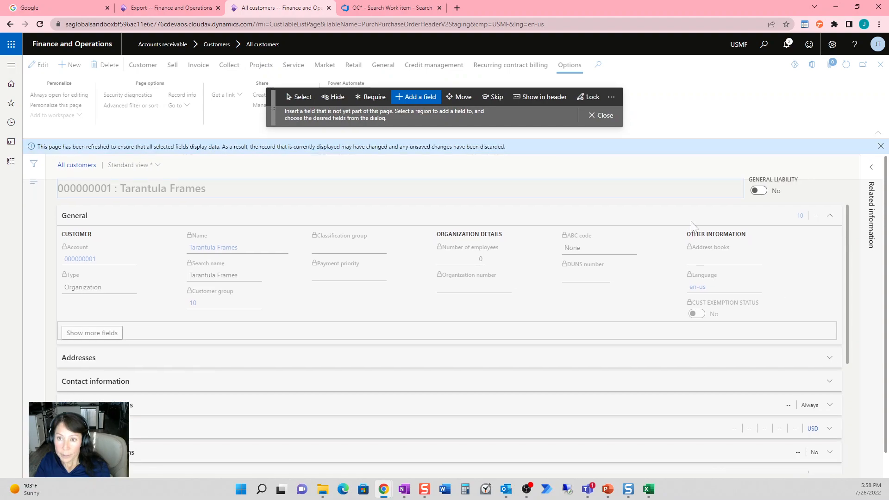
left_click(609, 115)
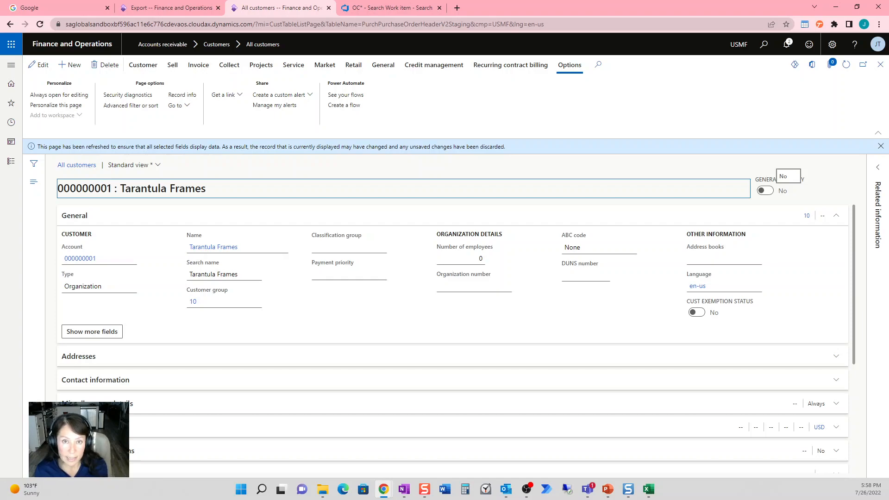
- Reload the All customers page and reopen the Tarantula Frames record
left_click(455, 30)
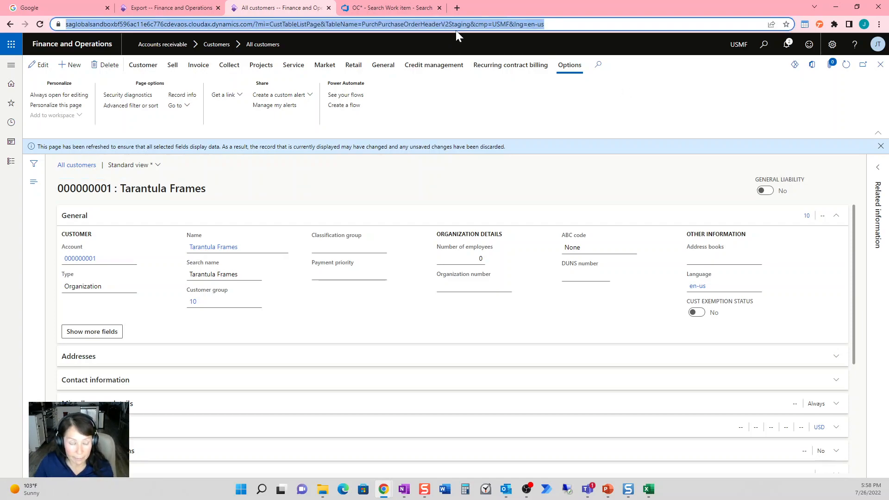
key("Return")
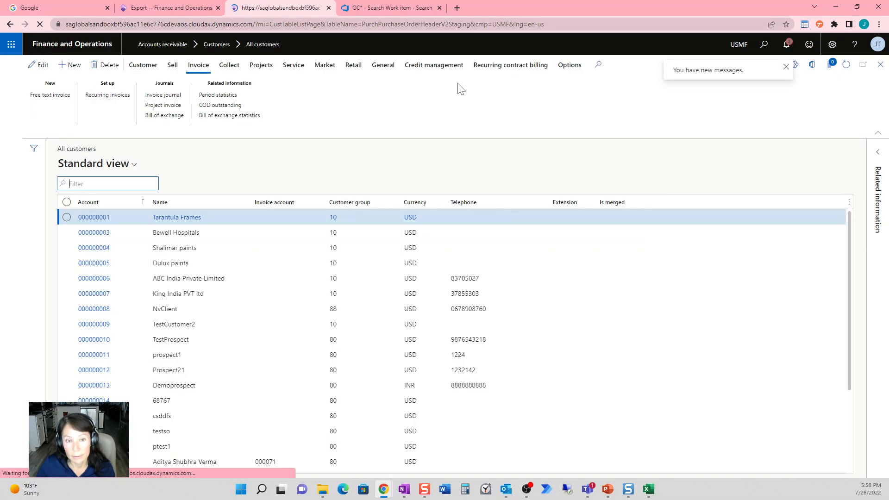
left_click(101, 219)
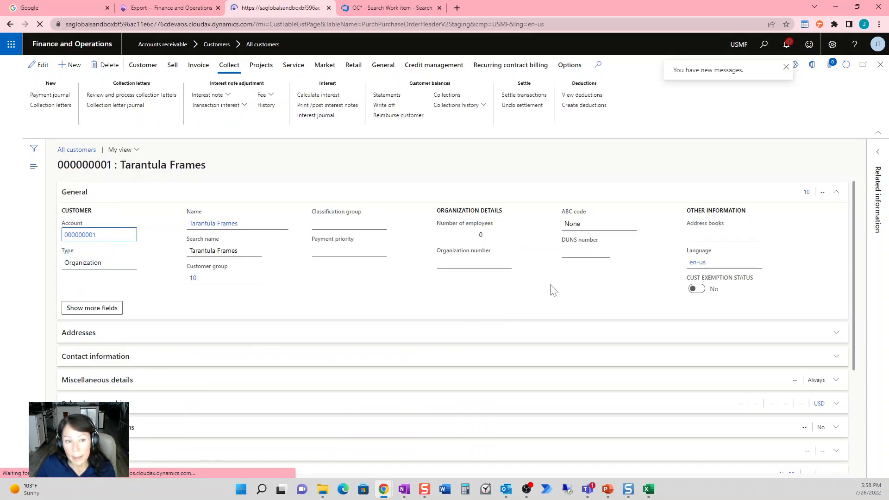
- Add the GENERAL LIABILITY field to the HideShowGroup in the customer's General section, filtering the available fields by *gen*
right_click(573, 304)
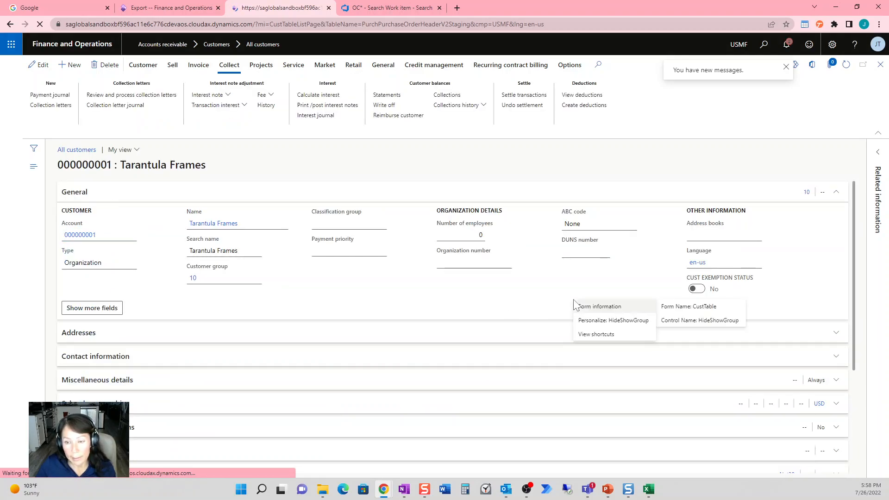
left_click(597, 320)
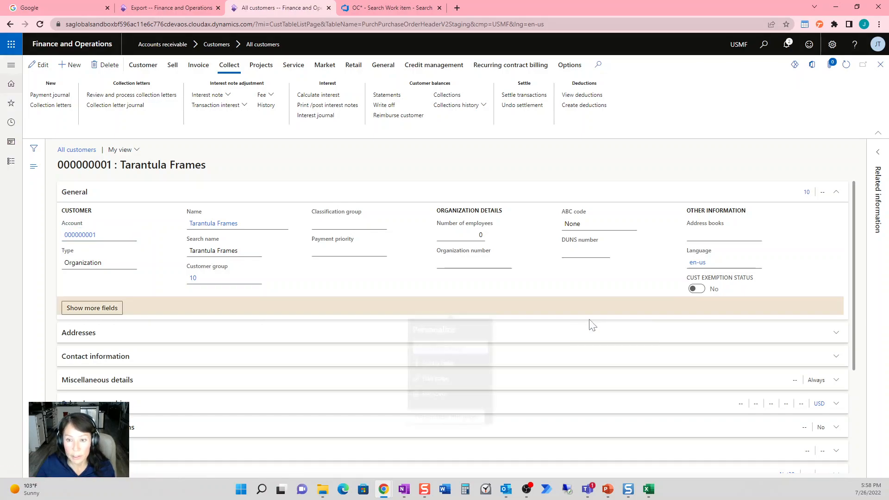
left_click(446, 363)
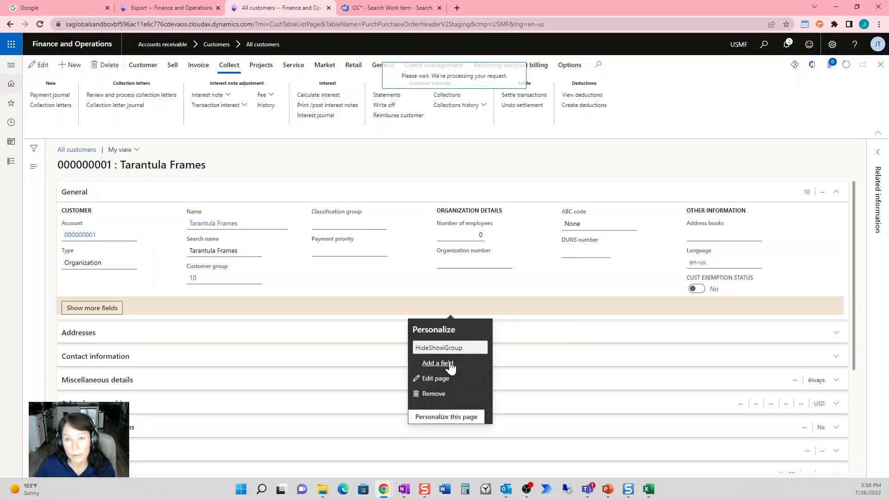
left_click(685, 155)
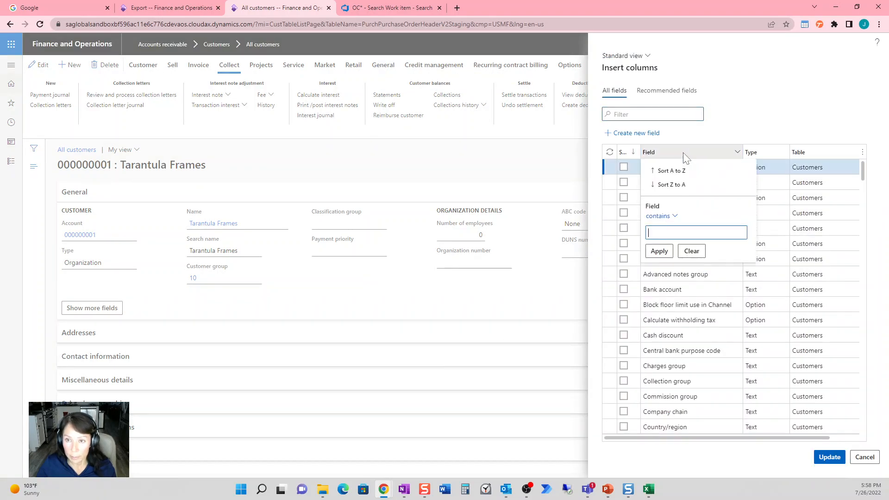
key("Escape")
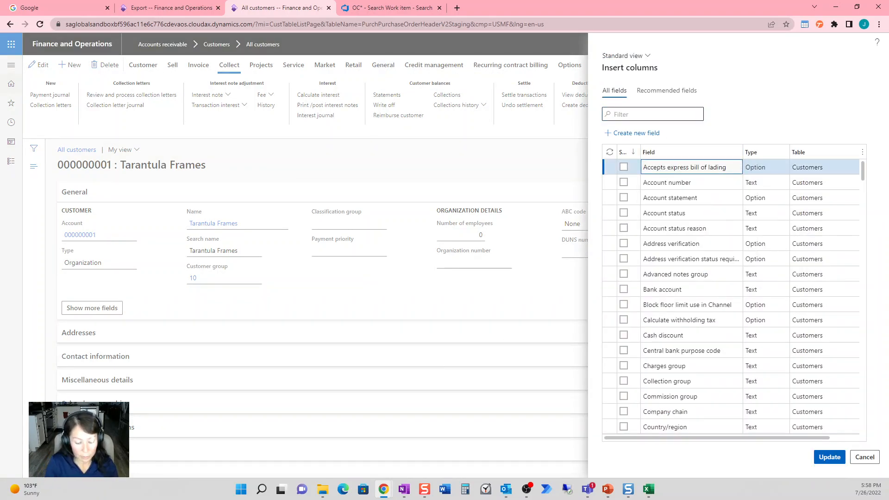
left_click(668, 113)
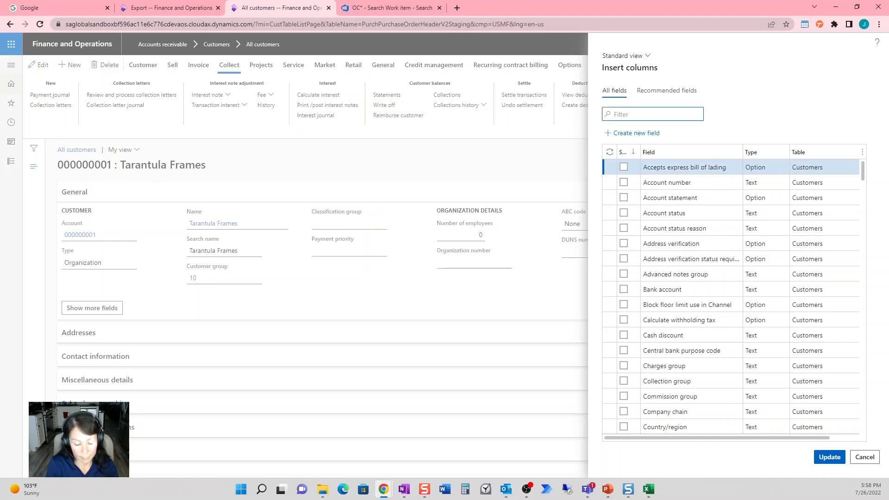
type("*gen*")
key("Return")
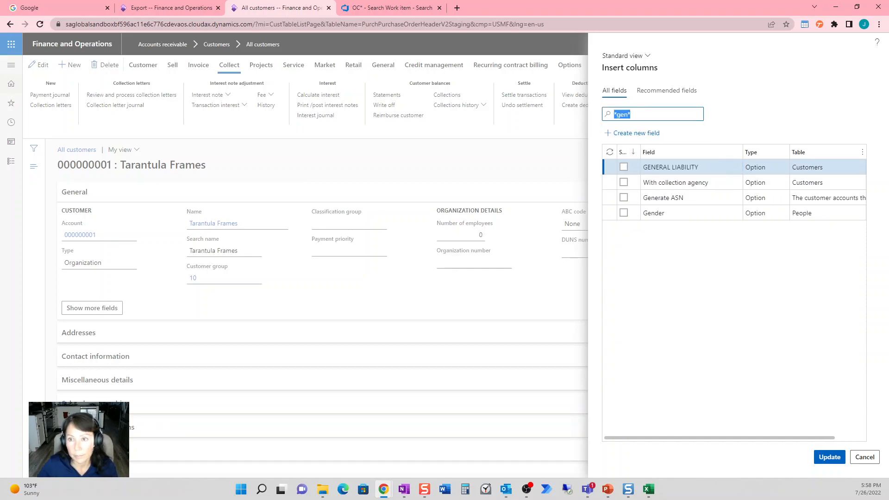
left_click(623, 166)
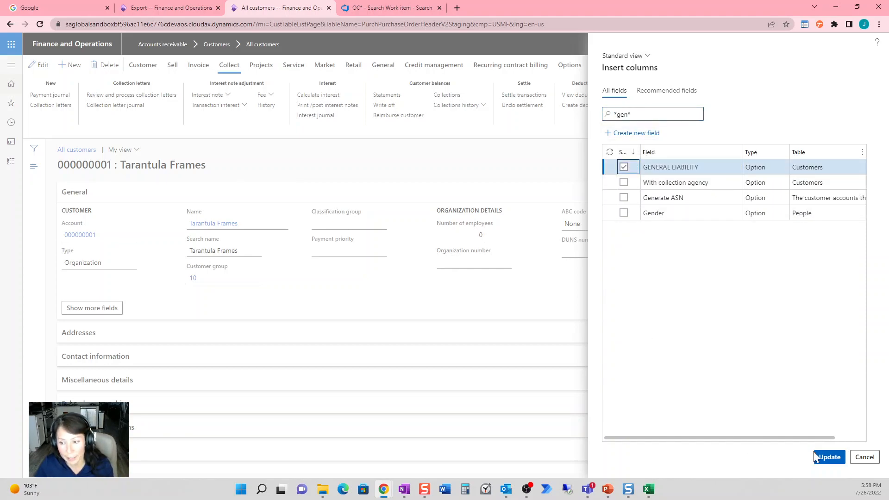
left_click(829, 461)
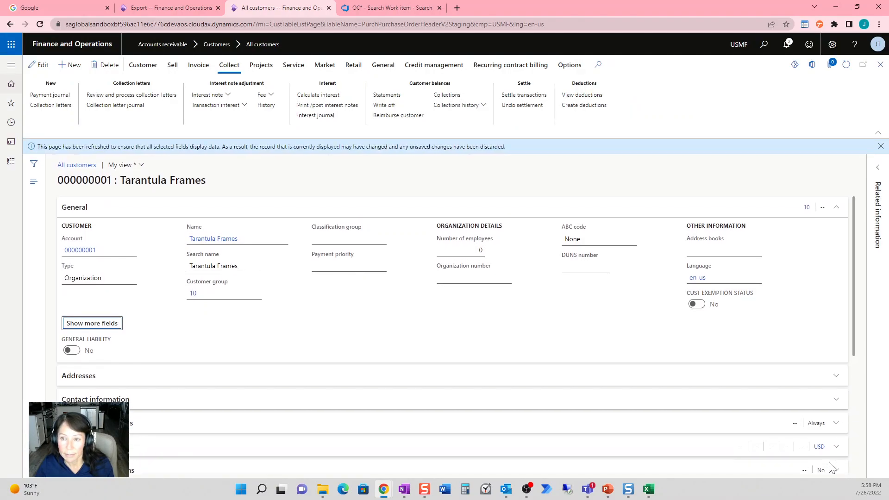
- Edit the Tarantula Frames record, set GENERAL LIABILITY to Yes and dismiss the page refresh notice
left_click(40, 65)
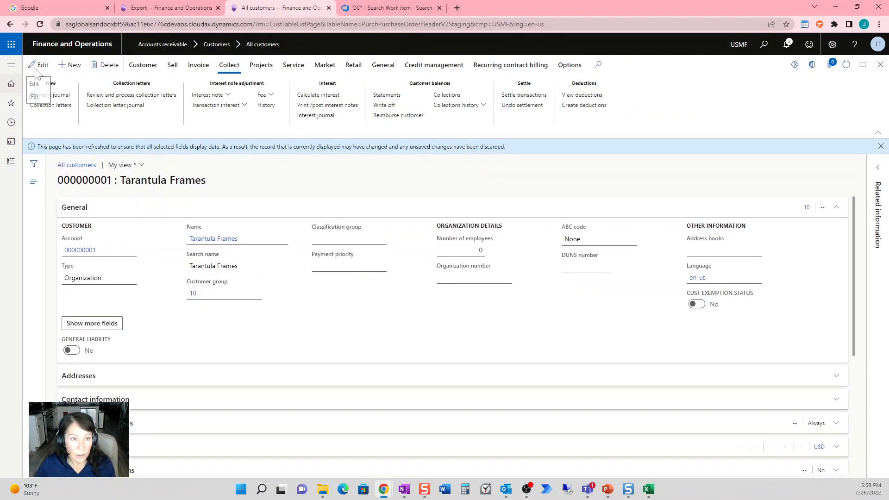
left_click(74, 351)
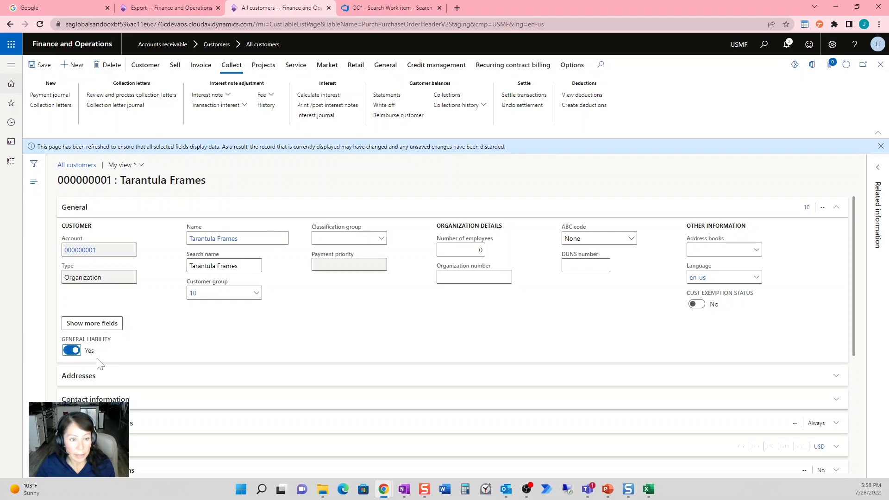
left_click(881, 146)
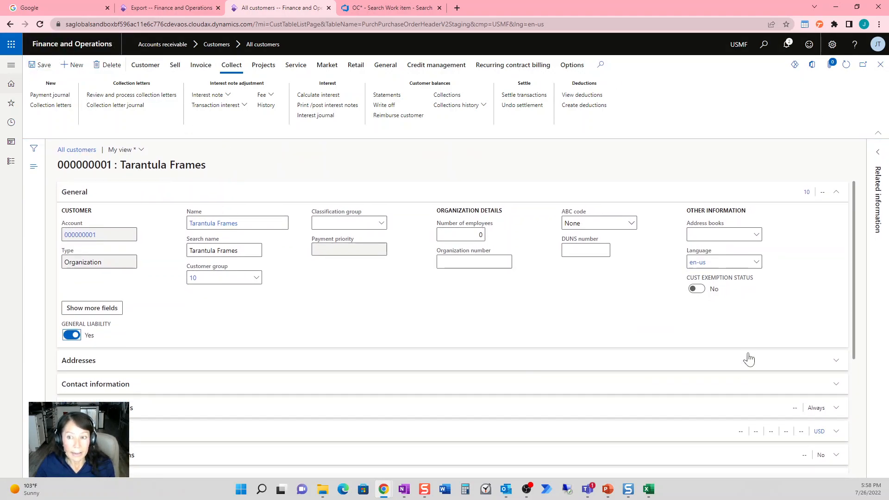
- Save the personalized page as a new view, My view (1), pinned as default and available to the current legal entity only
left_click(143, 152)
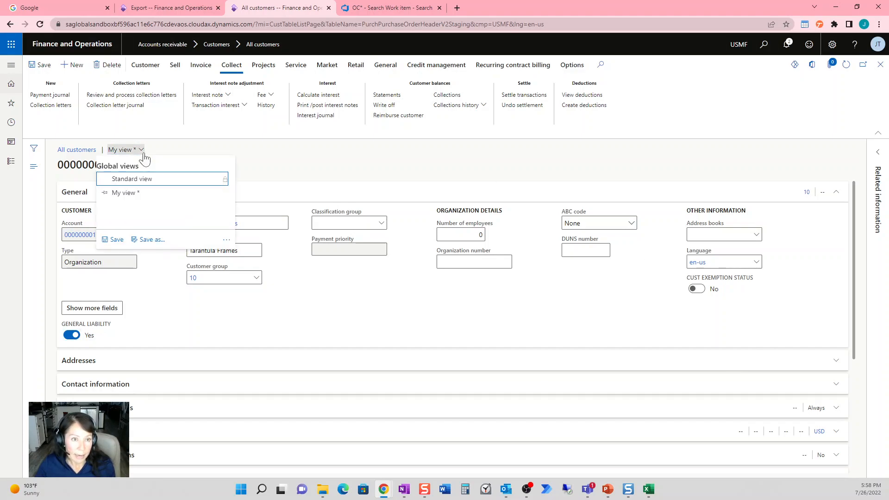
left_click(152, 241)
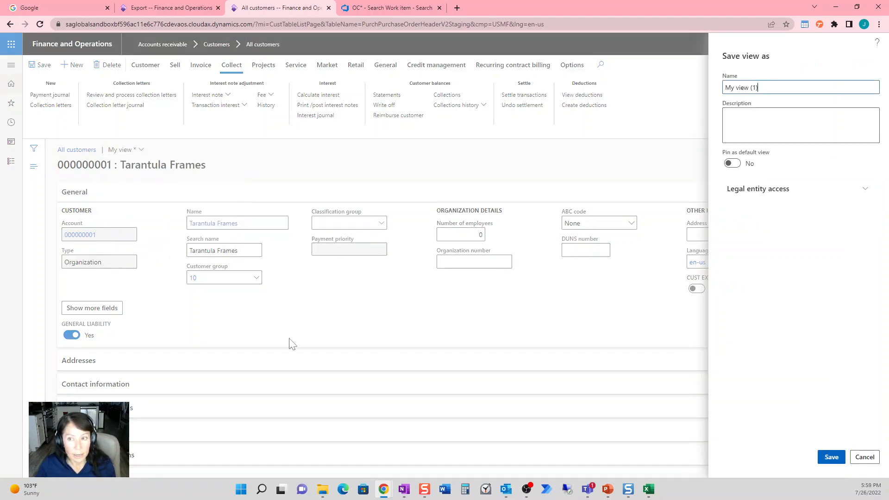
left_click(731, 163)
left_click(752, 193)
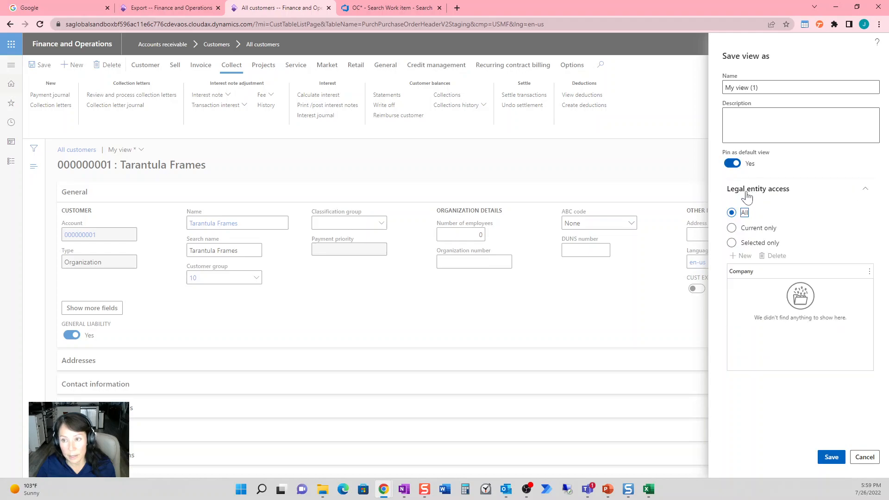
left_click(732, 229)
left_click(831, 456)
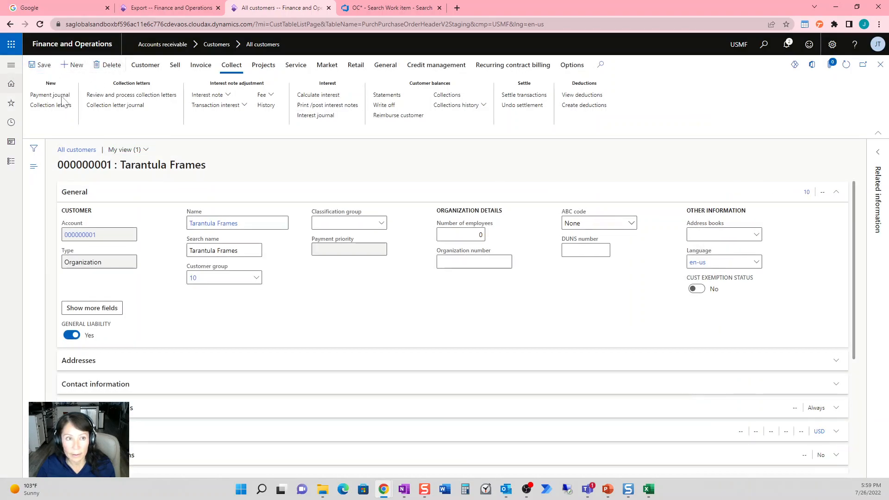
- Leave the customer record and open the All customers list of the Accounts receivable module
left_click(880, 65)
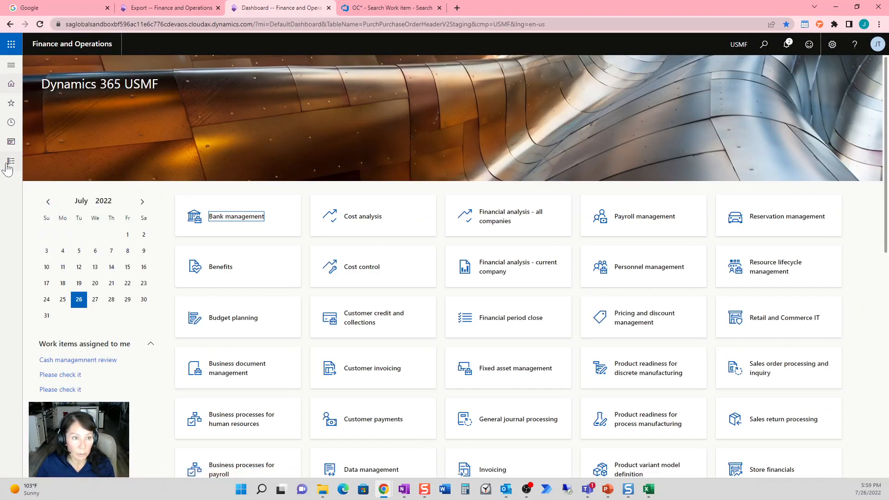
left_click(6, 165)
left_click(53, 199)
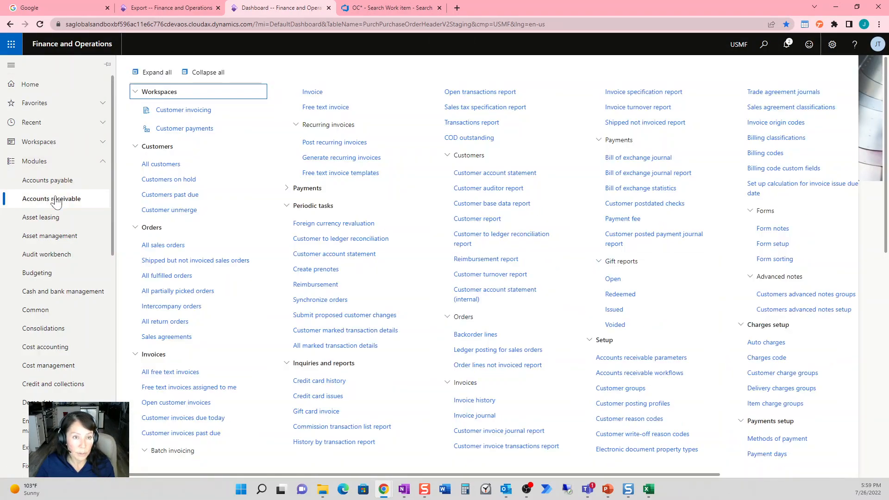
left_click(191, 169)
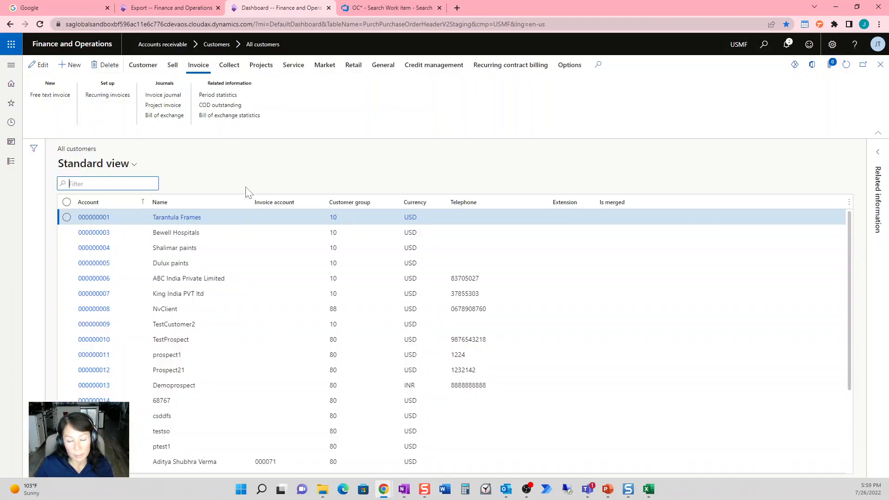
- Insert the GENERAL LIABILITY column into the All customers list, filtering the available fields by *gen*
right_click(623, 203)
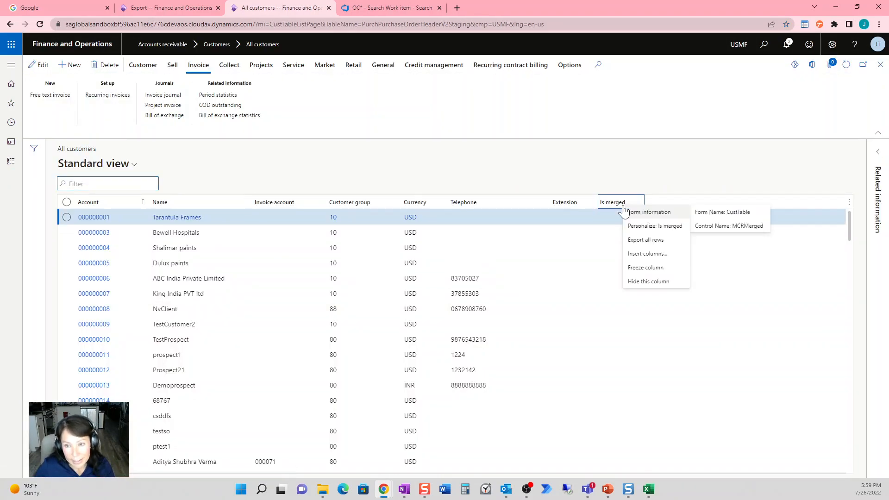
left_click(646, 257)
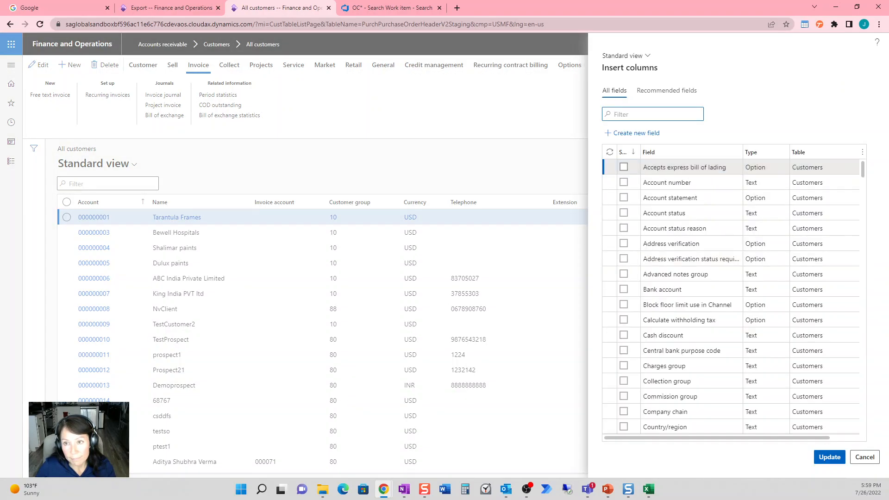
left_click(652, 114)
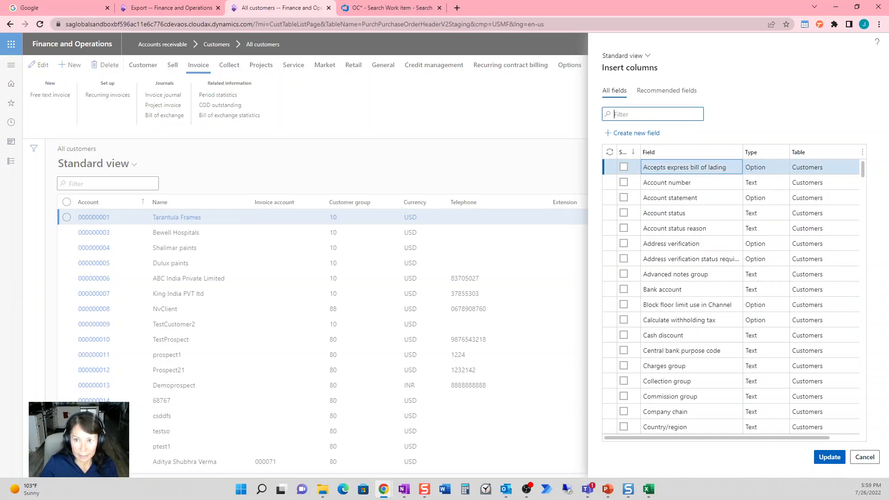
type("*gen*")
key("Return")
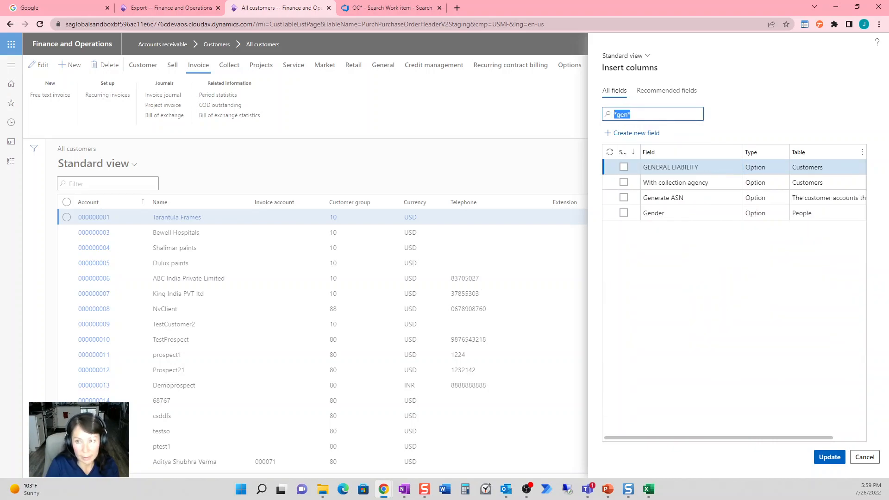
left_click(624, 166)
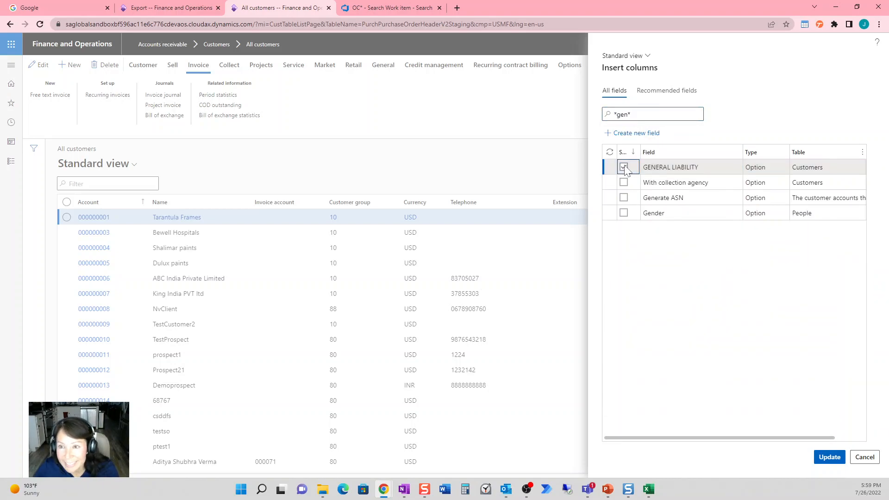
left_click(832, 460)
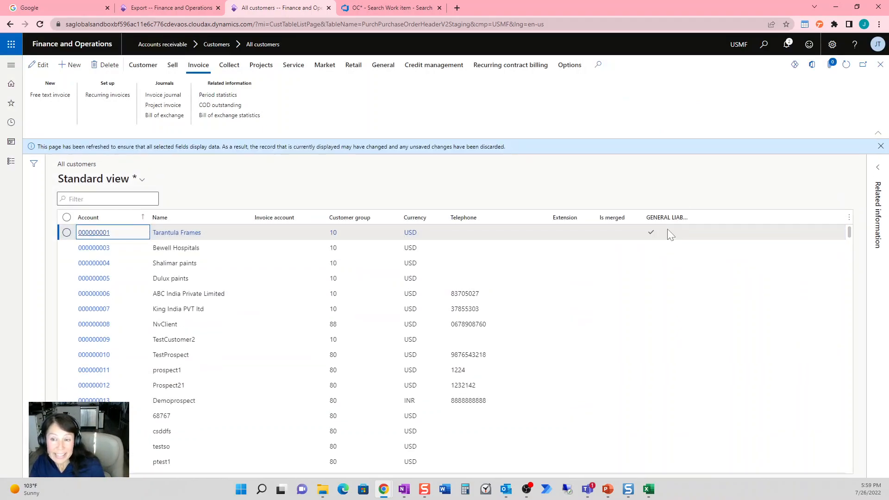
- Dismiss the page refresh notice and put the All customers list into edit mode, saving the page
left_click(881, 146)
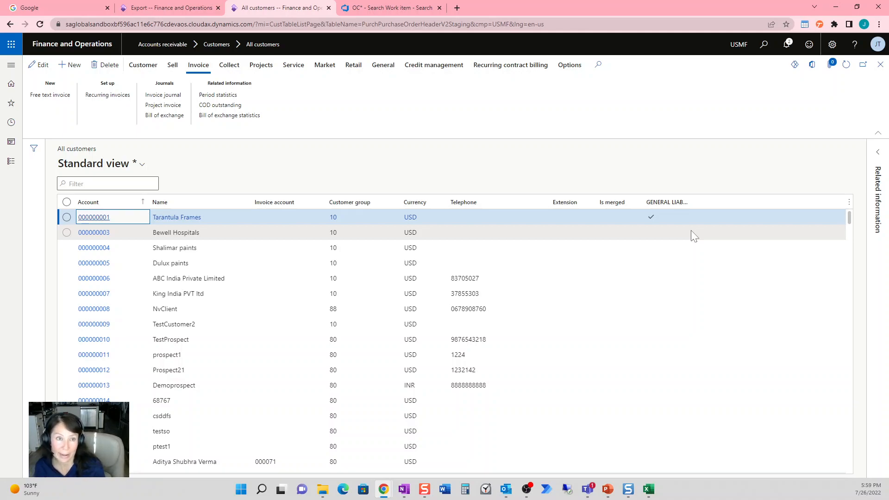
left_click(40, 65)
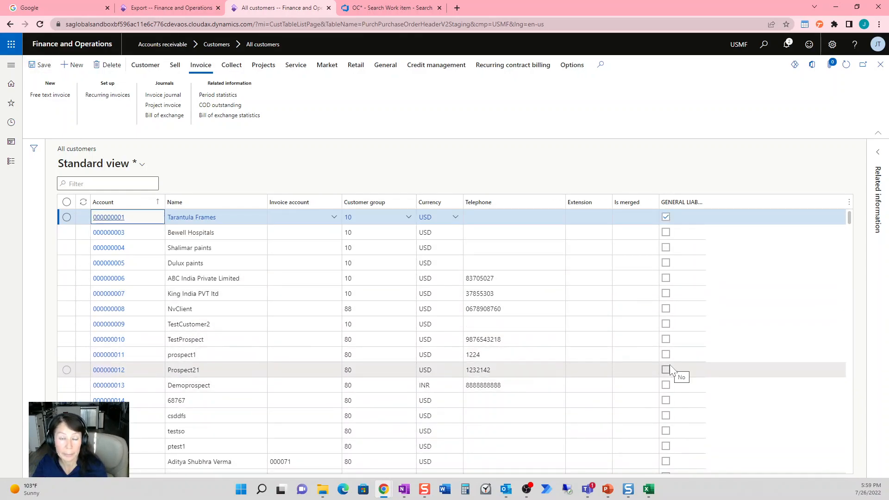
left_click(38, 70)
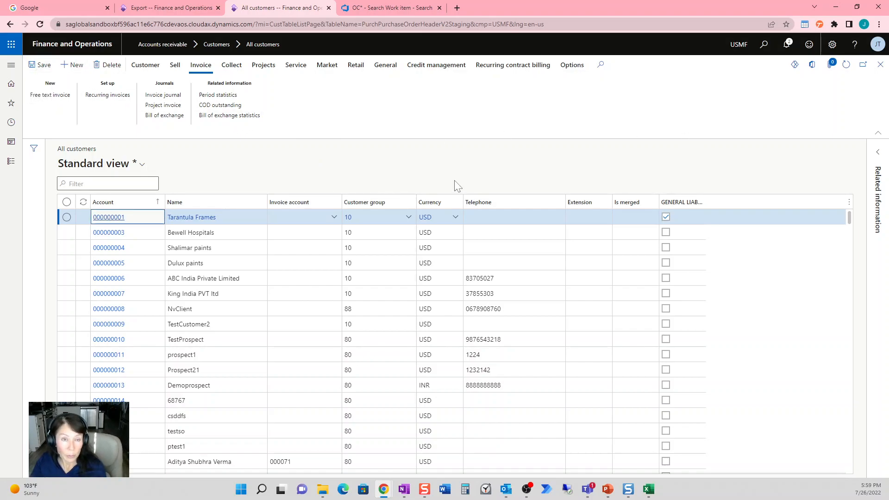
- Open the Custom fields setup page of the System administration module
left_click(12, 162)
scroll(89, 376, "down", 9)
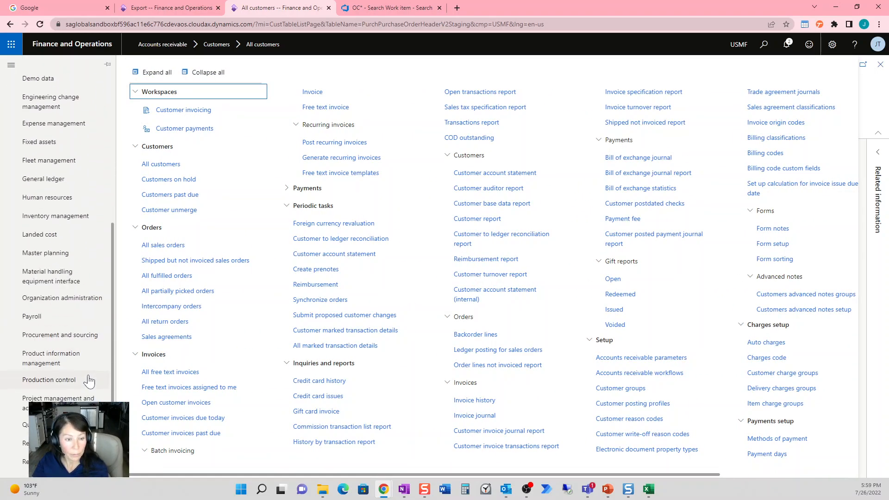
left_click(47, 443)
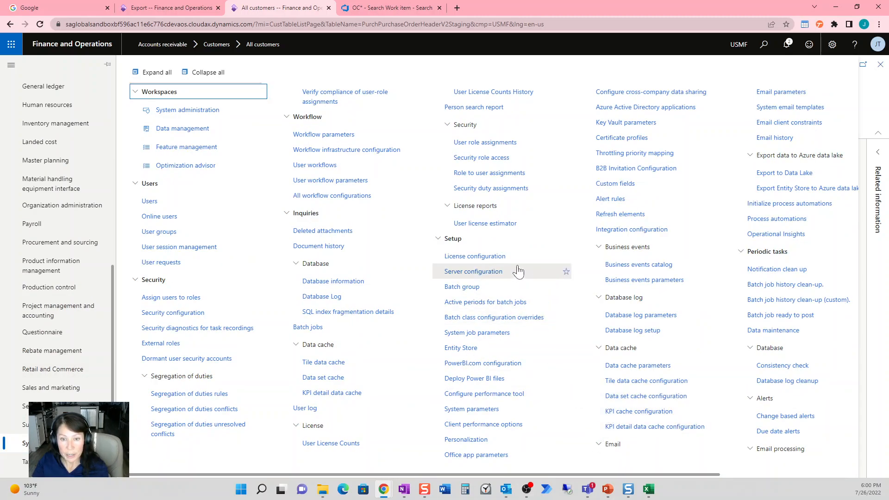
left_click(620, 184)
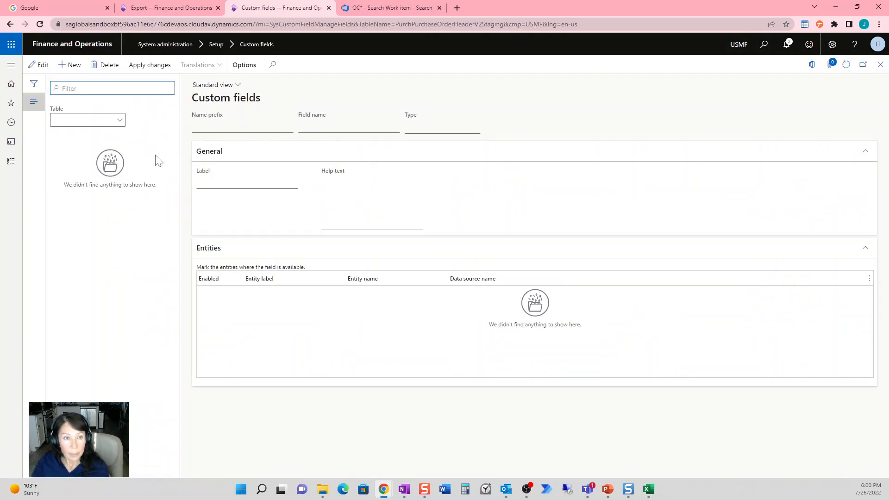
- Choose CustTable as the table and open its GENLIABILITY custom field
left_click(119, 122)
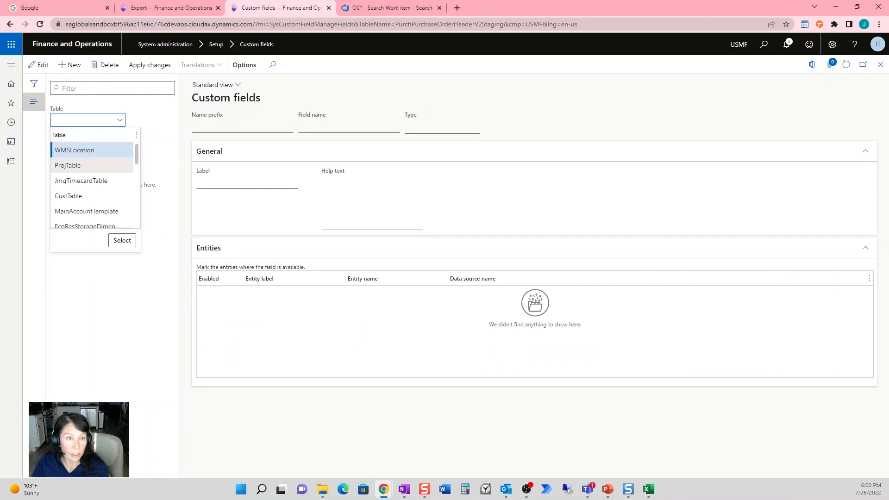
left_click(122, 196)
left_click(123, 240)
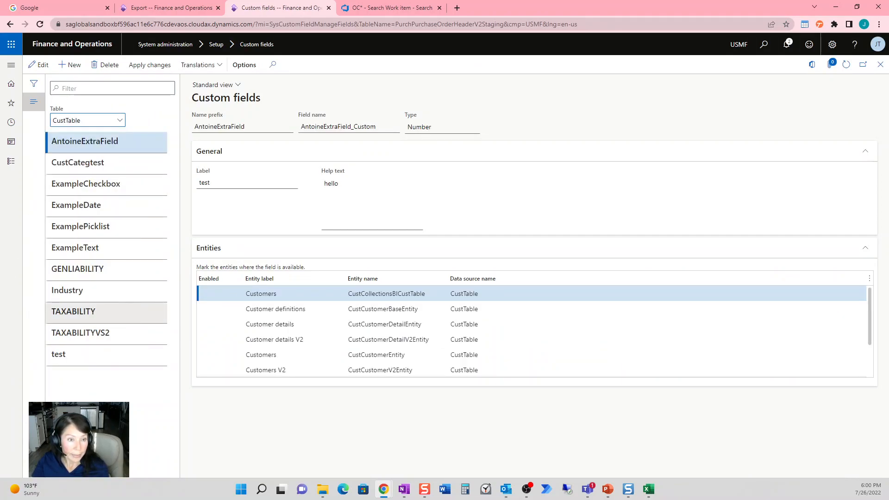
left_click(105, 270)
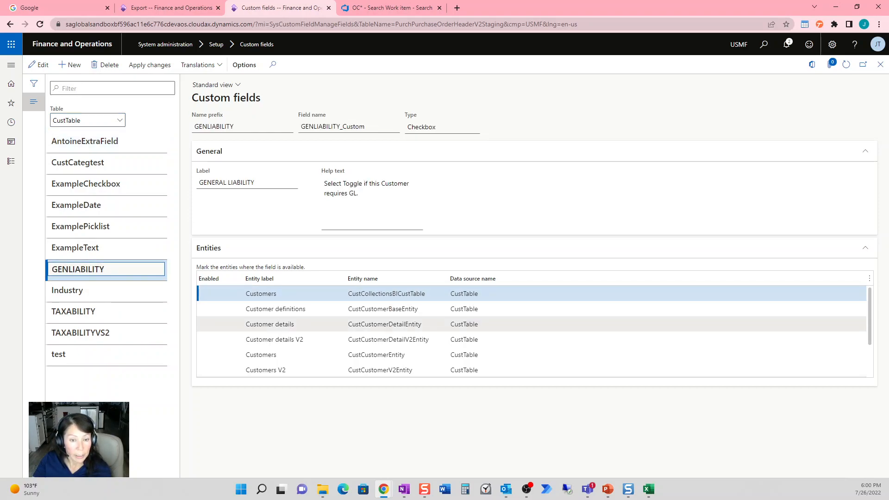
- Enable the GENLIABILITY field for the Customers V3 entity, apply the custom field changes, and dismiss the resulting notice
scroll(289, 324, "down", 1)
left_click(290, 340)
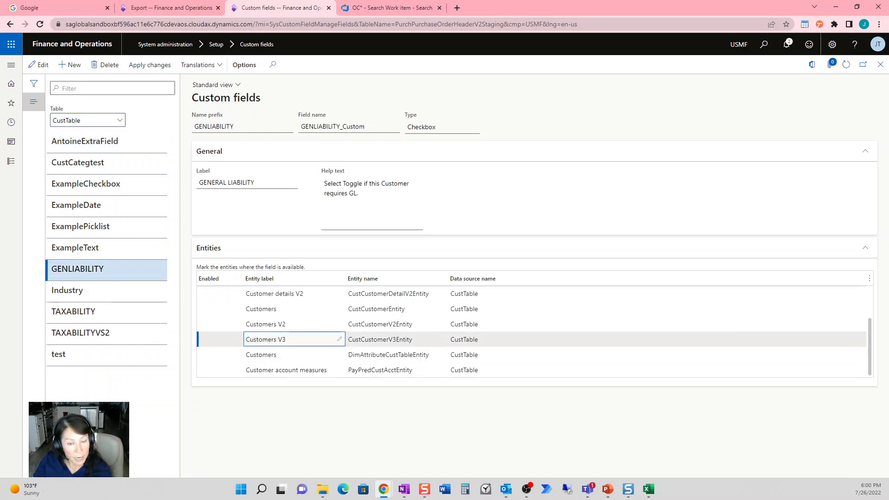
left_click(39, 64)
left_click(218, 338)
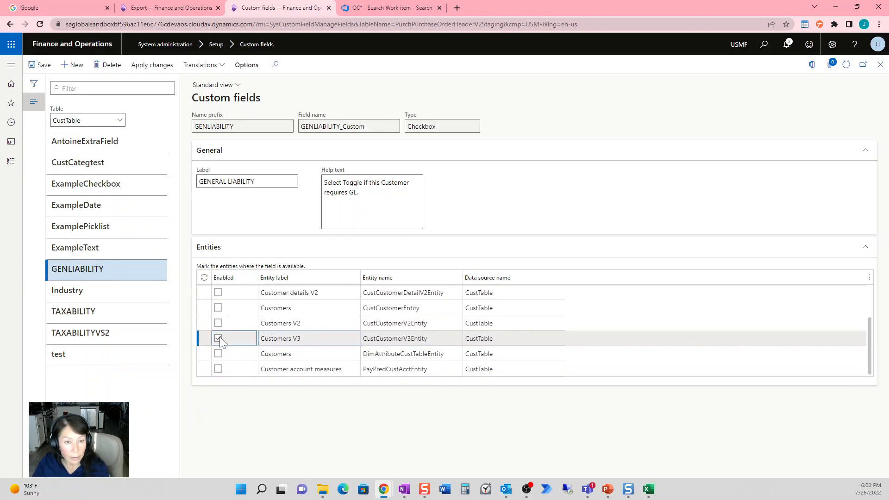
left_click(166, 68)
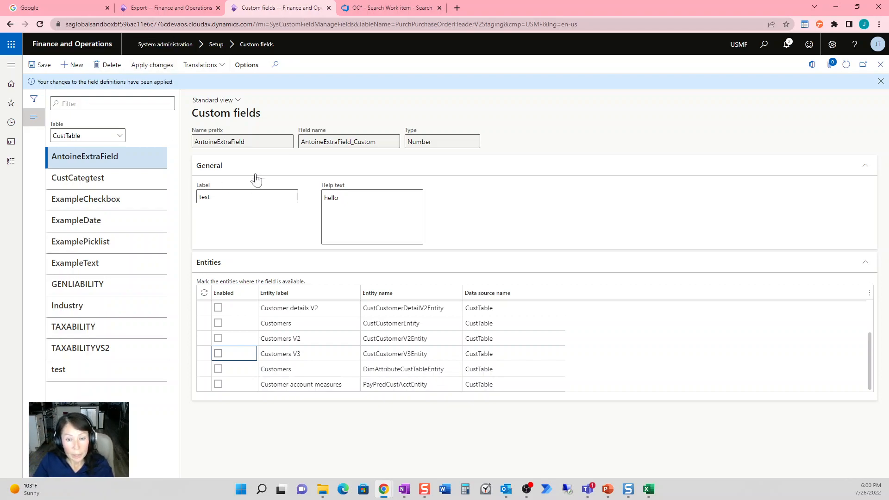
left_click(879, 82)
- Open the Data management workspace and its list of data entities
left_click(11, 162)
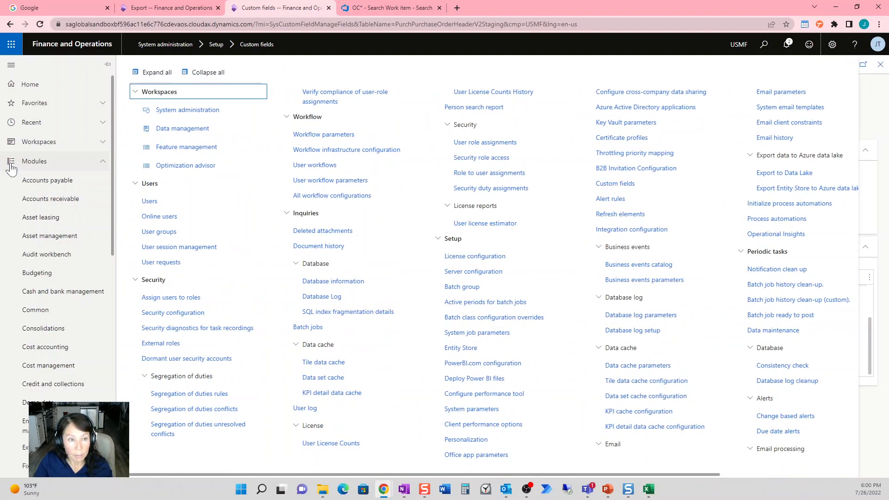
left_click(42, 143)
scroll(77, 309, "down", 1)
scroll(78, 308, "down", 2)
scroll(78, 308, "down", 2)
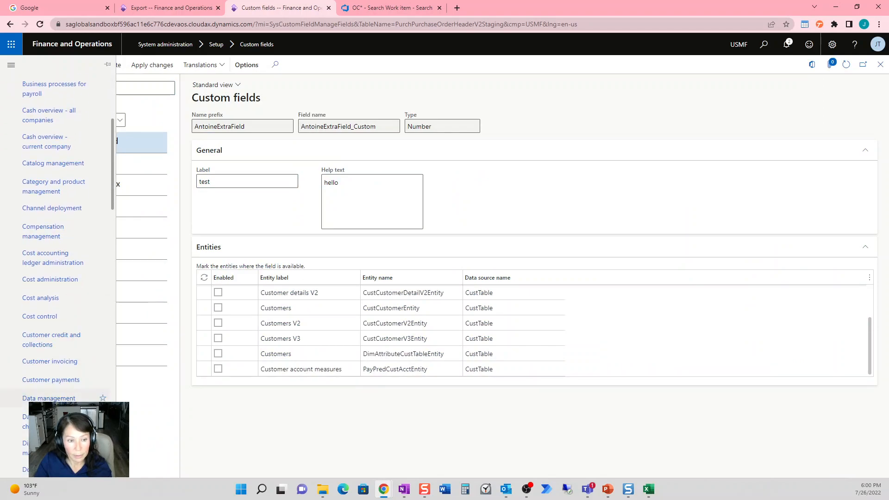
left_click(48, 398)
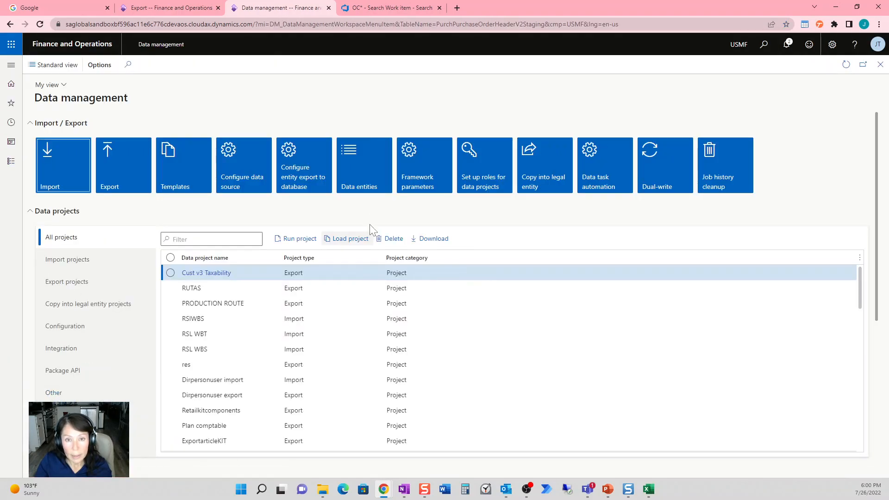
left_click(373, 173)
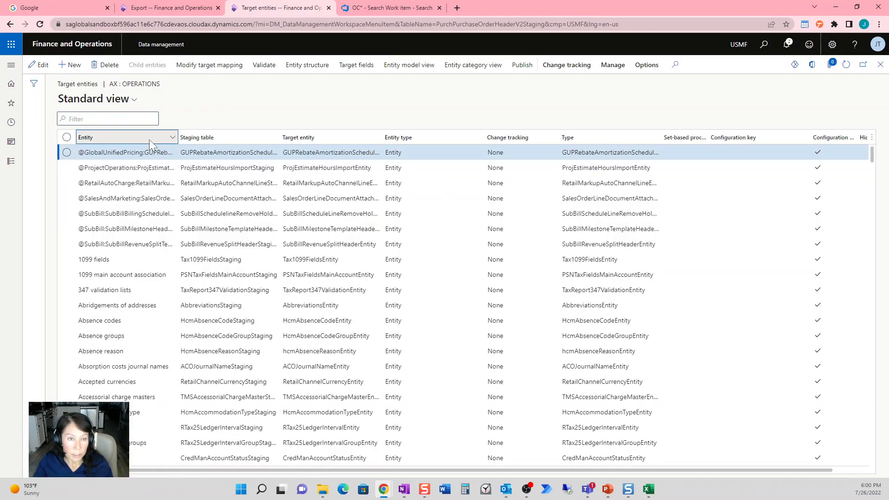
- Filter the target entities to names containing v3 and open the target mapping of Customers V3 for modification
left_click(150, 141)
left_click(95, 236)
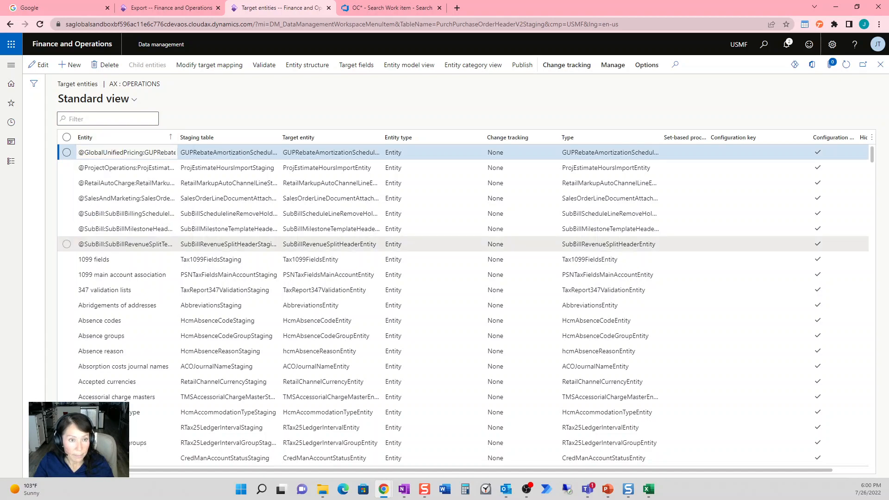
left_click(160, 143)
type("s")
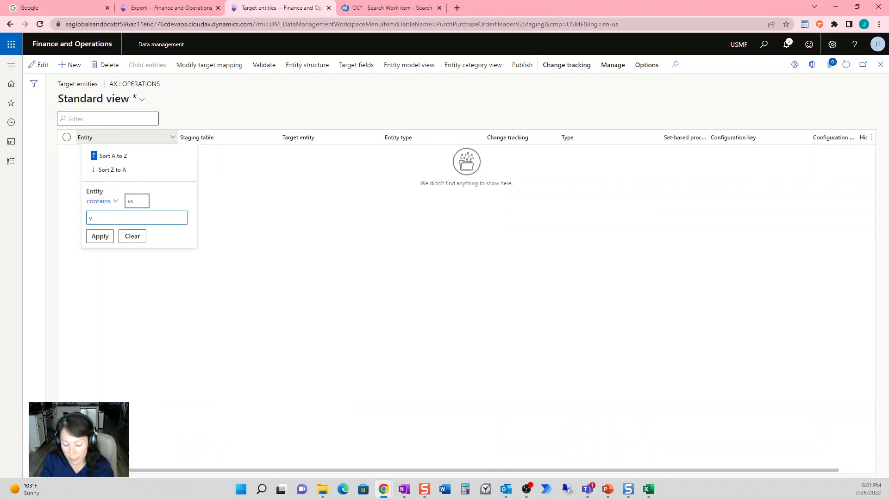
key("Return")
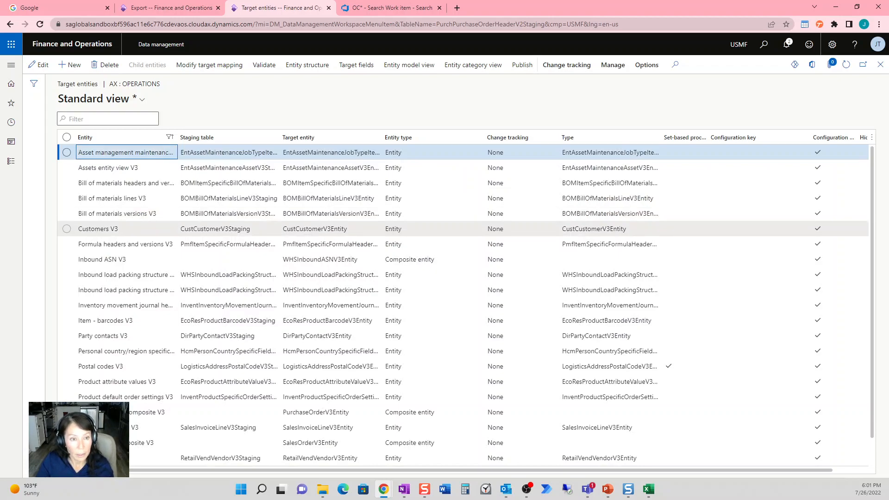
left_click(98, 229)
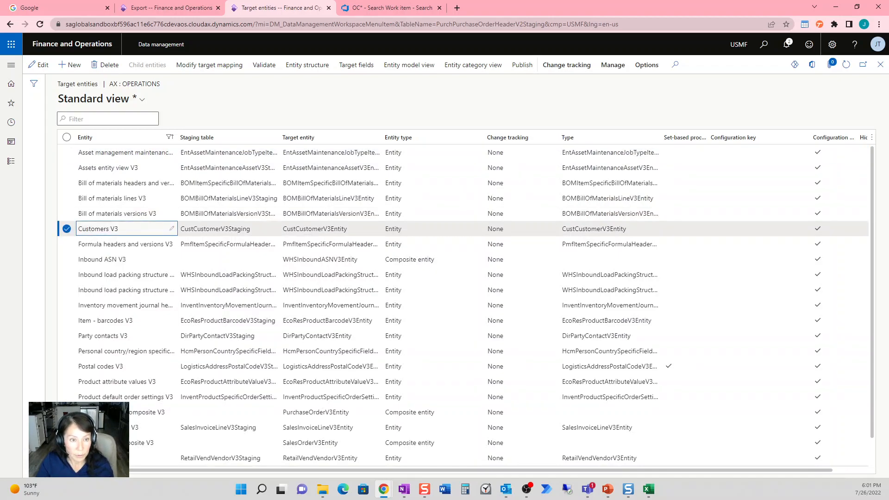
left_click(226, 65)
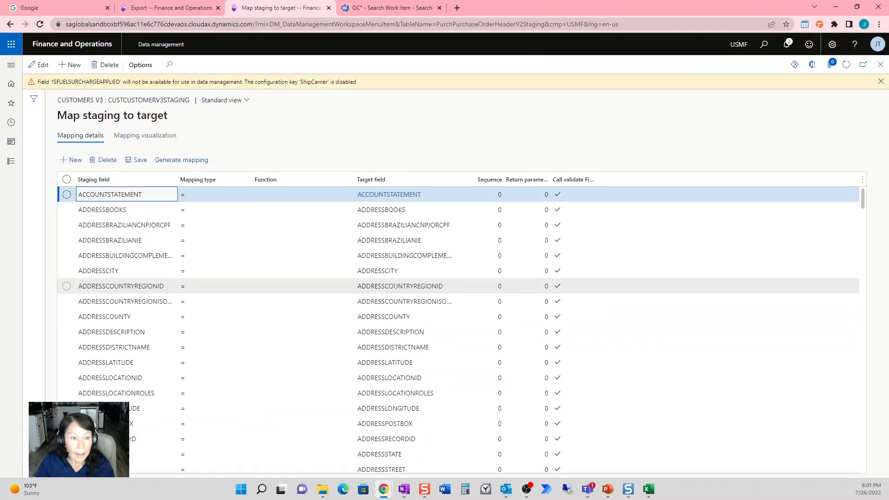
- Filter the staging fields of the Customers V3 mapping by GEN to check for the custom field
scroll(204, 273, "down", 10)
left_click(136, 184)
type("GEN")
key("Return")
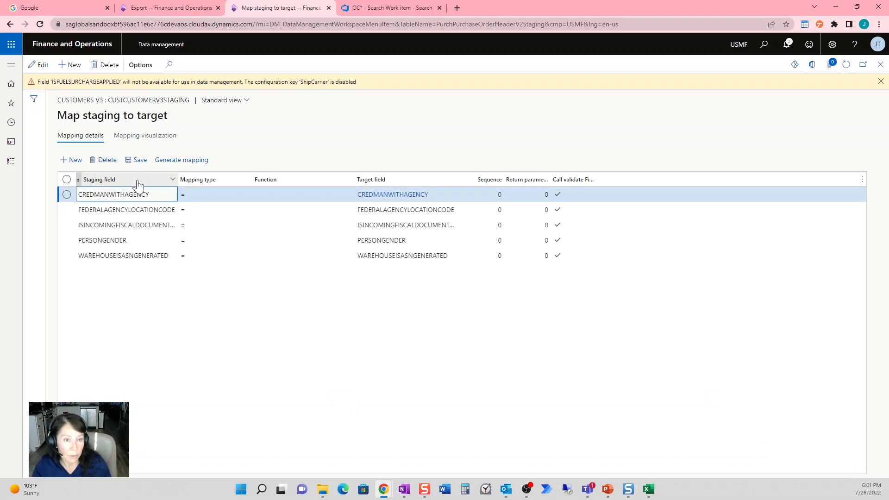
- Clear the staging field filter and generate the Customers V3 mapping from scratch
left_click(137, 185)
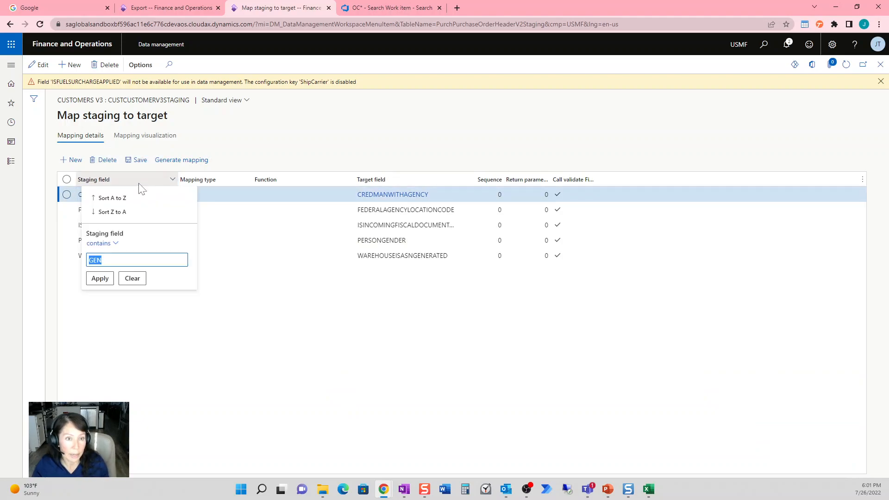
left_click(133, 280)
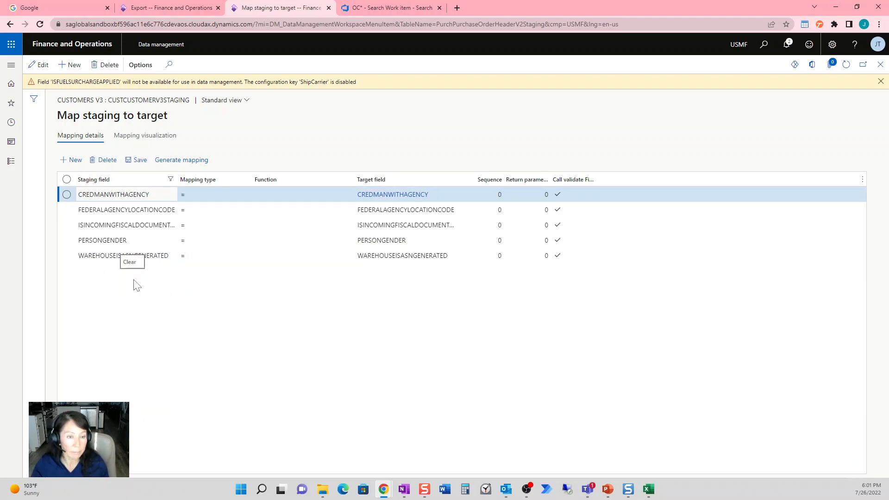
left_click(188, 161)
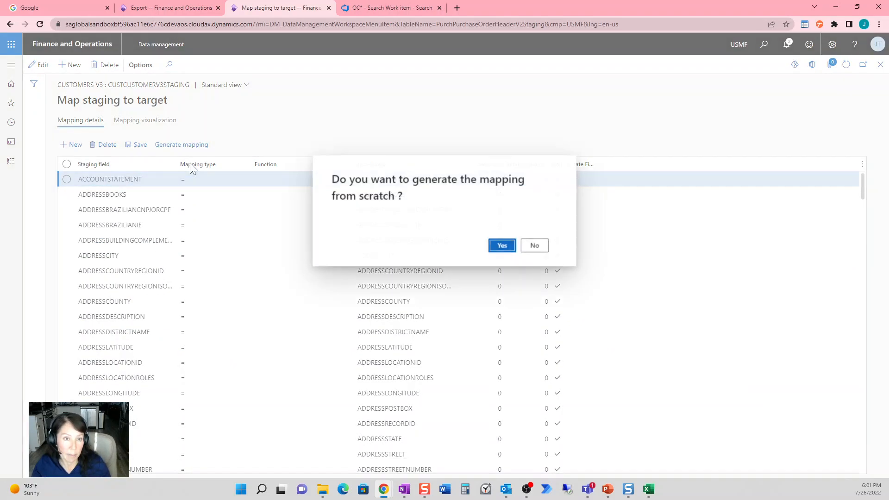
left_click(508, 249)
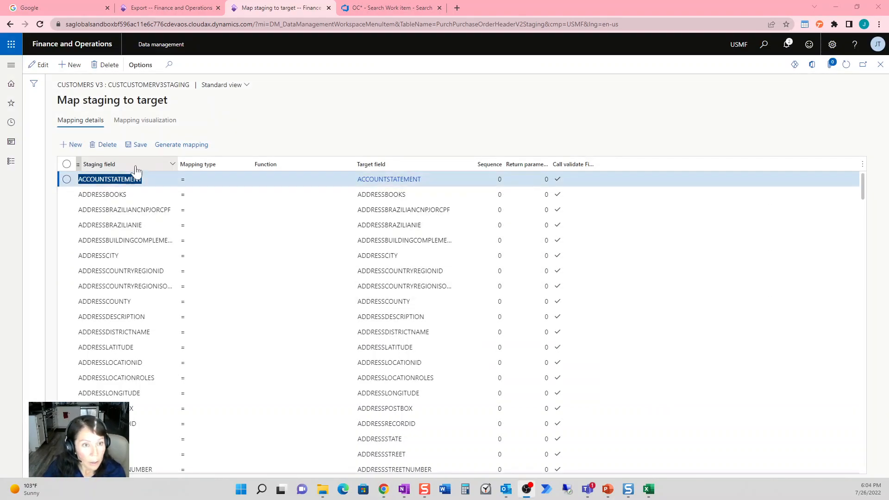
- Check the regenerated mapping for GENLIABILITY_CUSTOM by filtering the staging fields by GEN, and close the mapping page
left_click(136, 168)
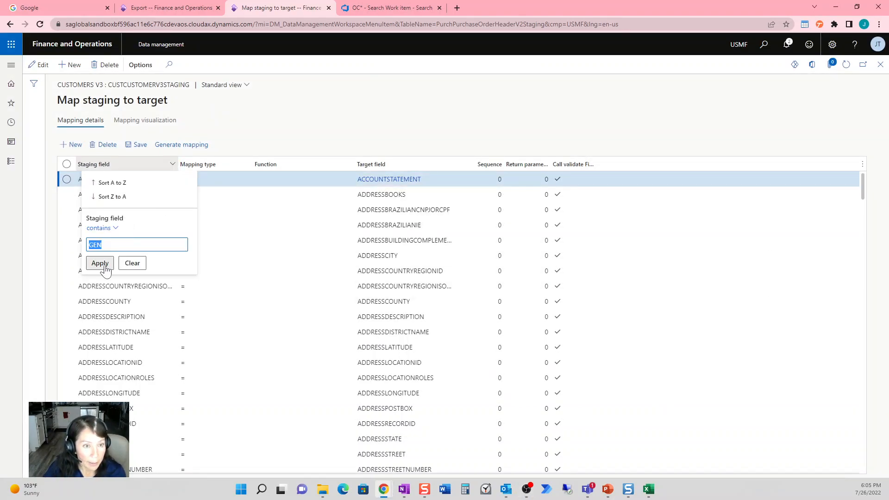
left_click(100, 263)
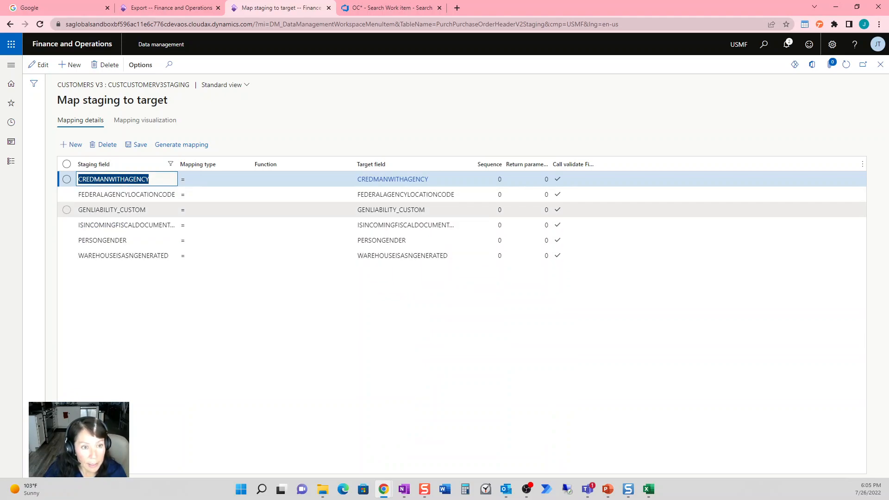
left_click(118, 209)
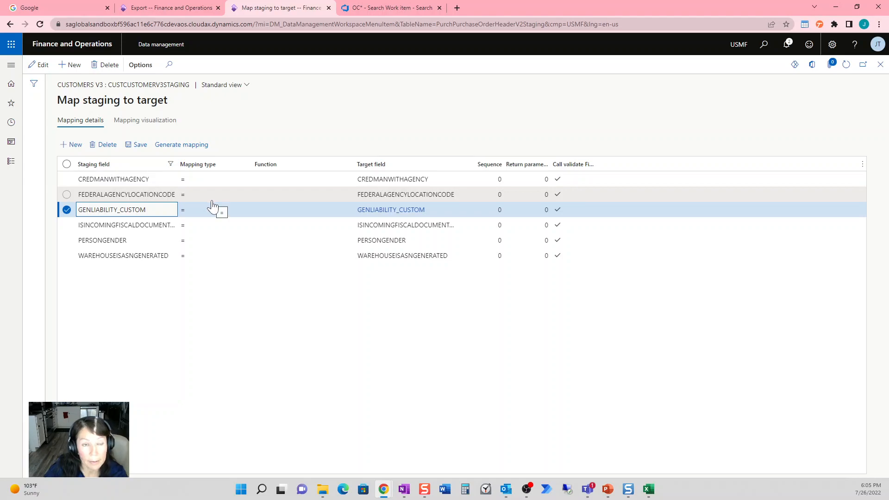
left_click(880, 65)
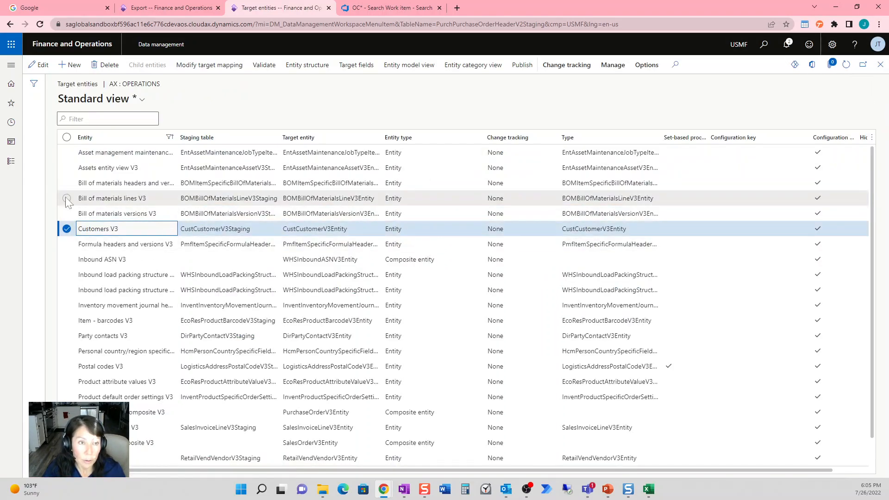
- Return to the Data management workspace and start a new export project
left_click(12, 161)
left_click(37, 147)
scroll(70, 347, "down", 4)
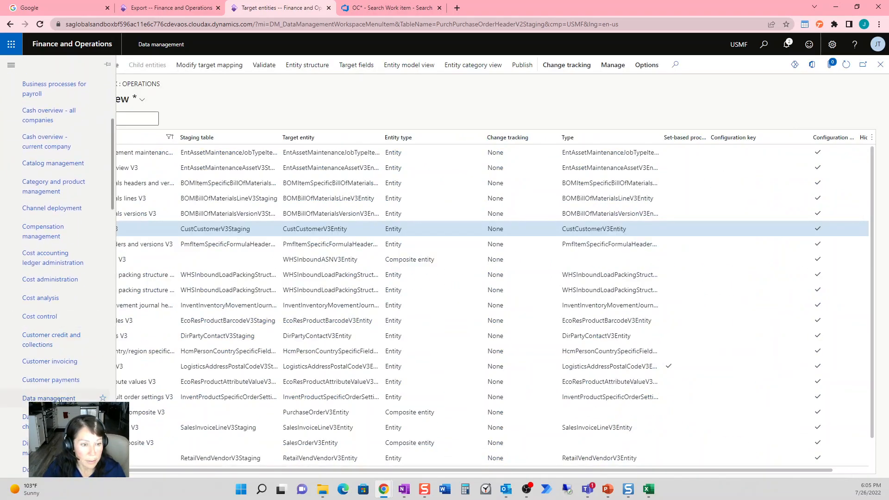
left_click(62, 398)
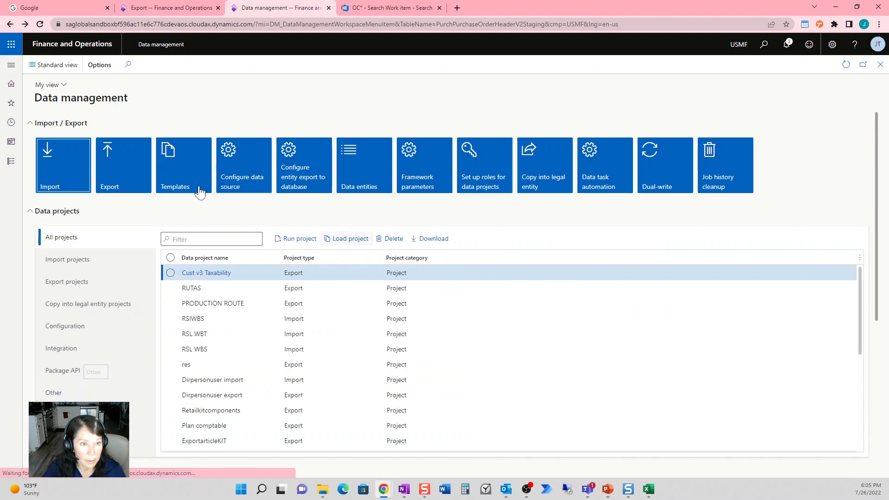
left_click(126, 179)
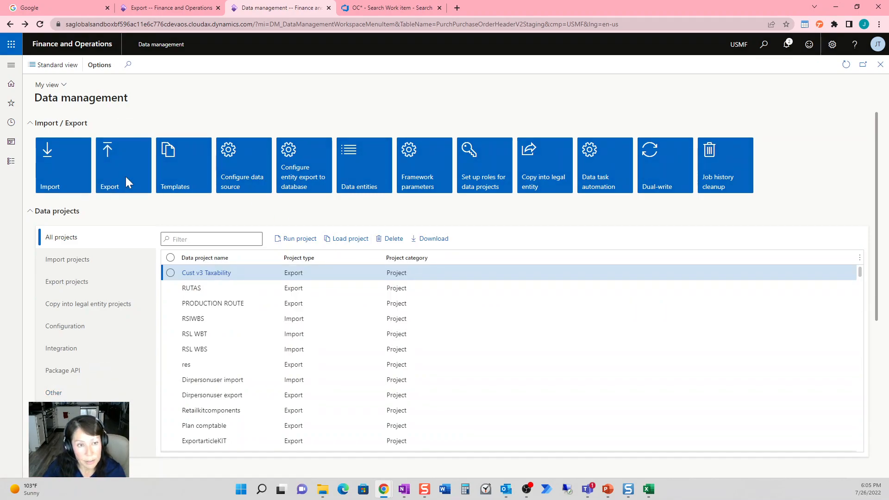
- Try to name the new export project Cust v3 Taxability and start adding an entity to it
type("Cust V3")
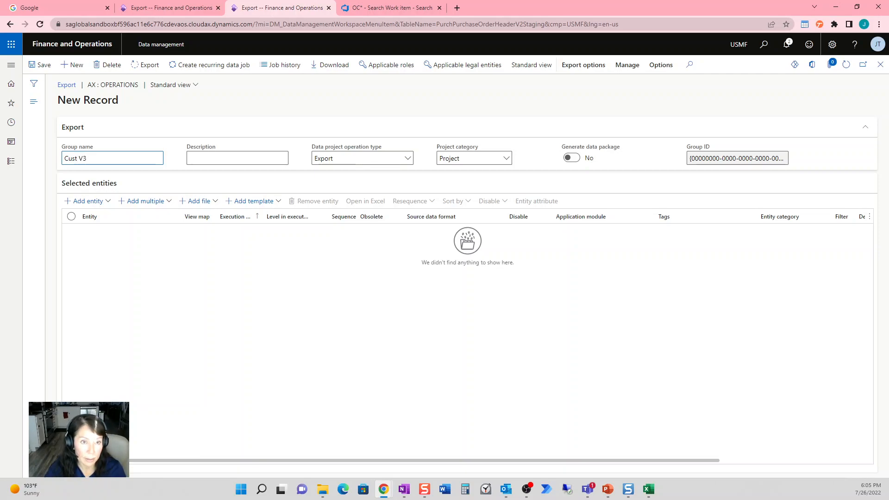
type("Liabil")
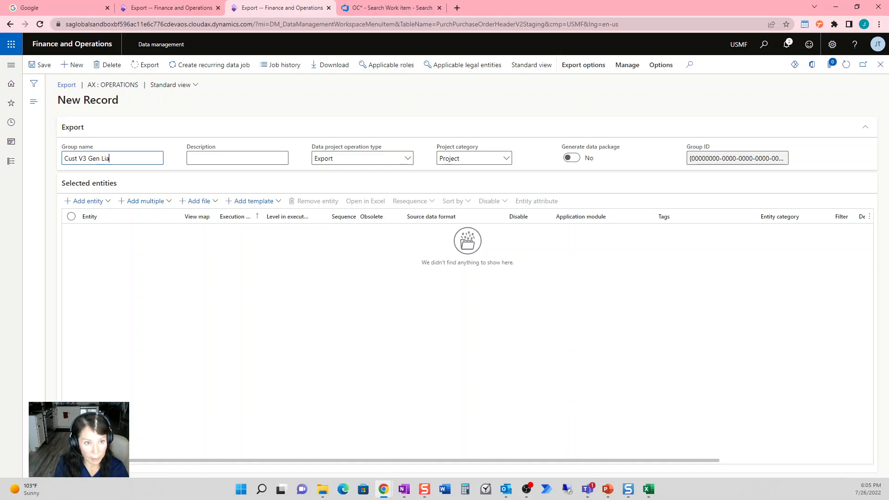
key("Tab")
type("Cu")
key("BackSpace")
key("BackSpace")
key("shift+Tab")
key("ctrl+a")
type("Cust v3 Taxability")
key("Tab")
left_click(87, 202)
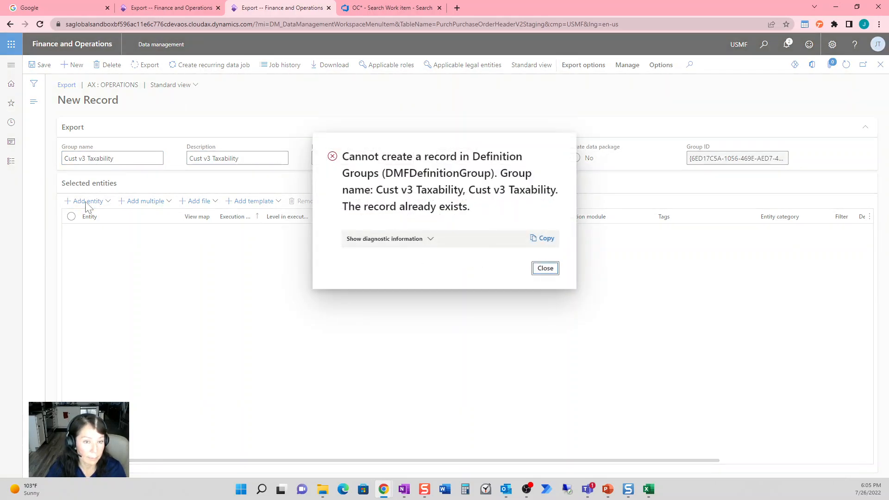
left_click(545, 270)
- Set both the group name and the description of the export project to Cust v3 Gen Liability
double_click(99, 159)
type("Gen Liability")
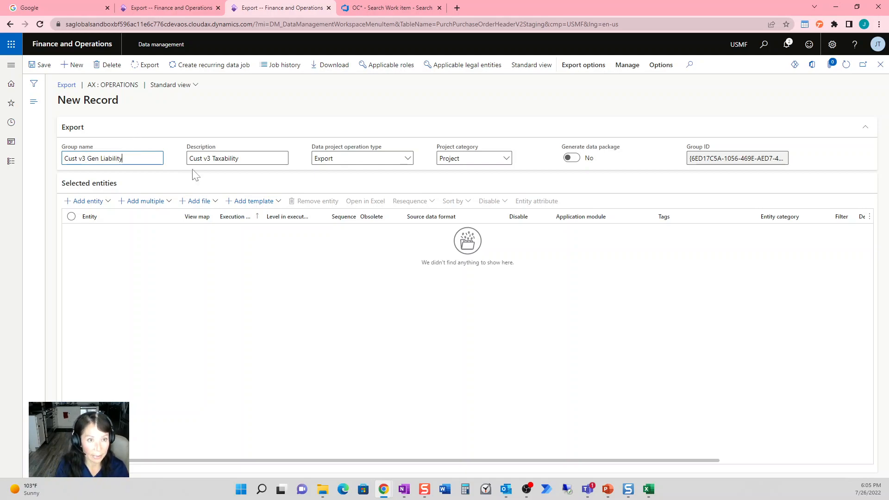
key("ctrl+a")
type("Cust v3 Taxability")
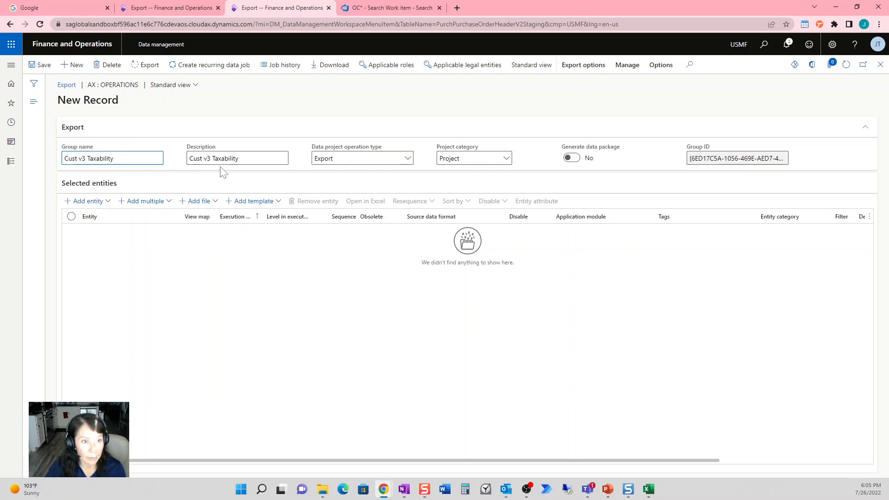
left_click_drag(113, 158, 87, 158)
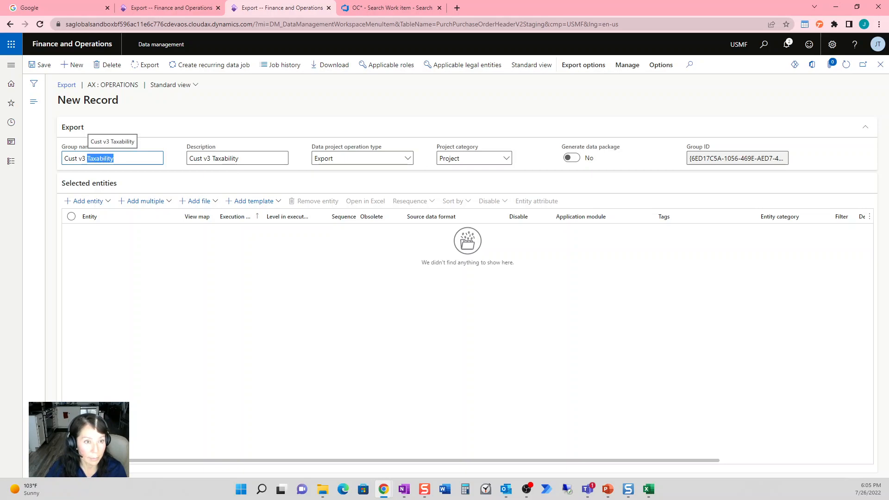
type("Gen Liabi")
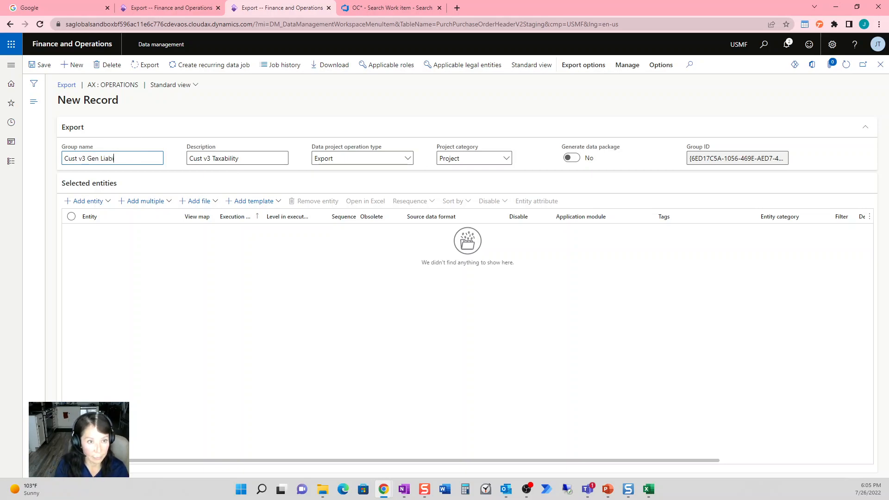
type("lity")
key("ctrl+a")
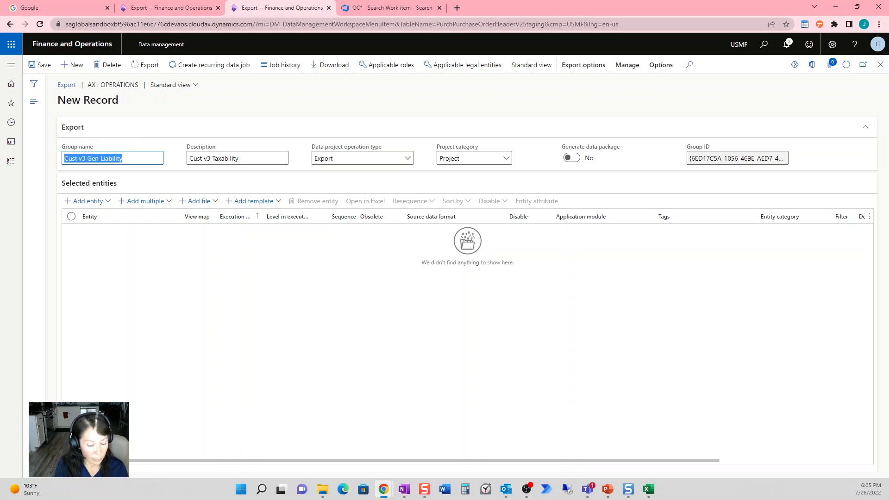
key("ctrl+c")
key("Tab")
key("ctrl+v")
- Add the Customers V3 entity to the export project in EXCEL format, filtering the entity list by v3 to find it
left_click(94, 202)
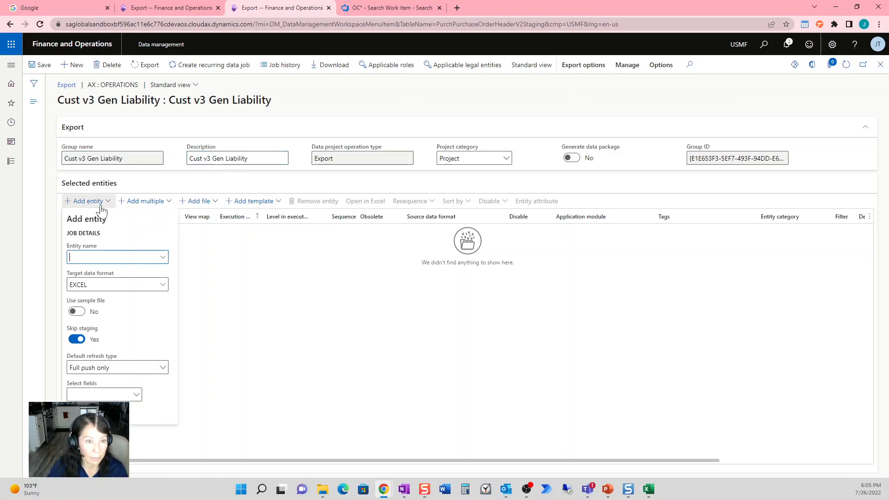
left_click(162, 257)
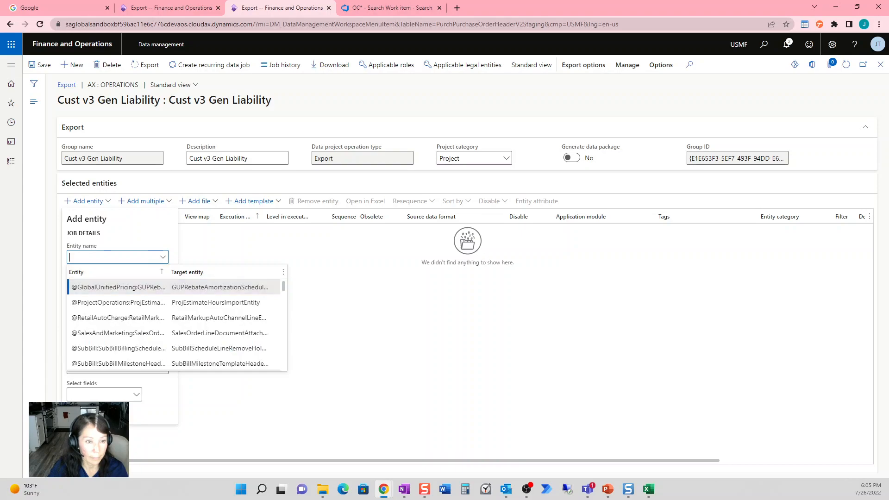
left_click(132, 273)
type("v")
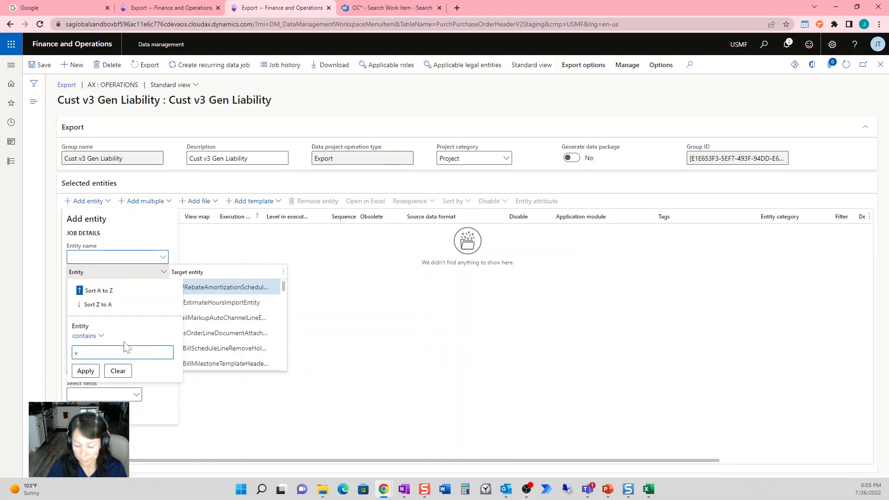
type("3")
key("Return")
left_click(125, 344)
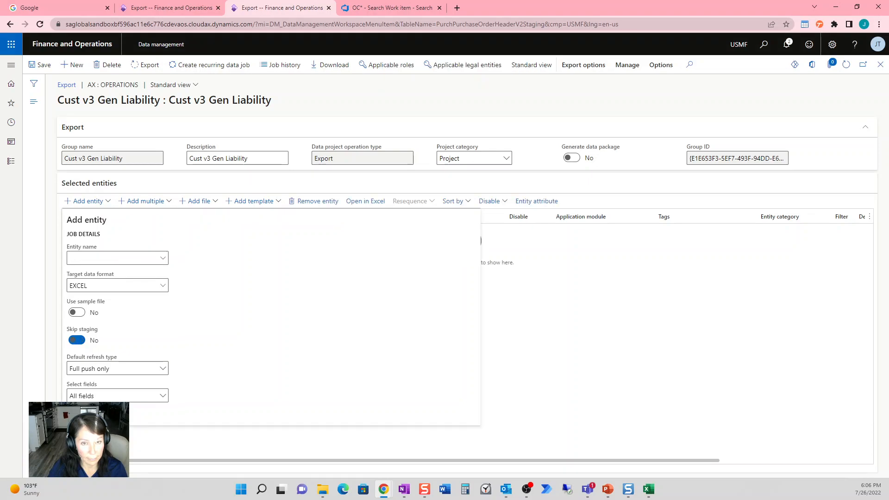
left_click(107, 443)
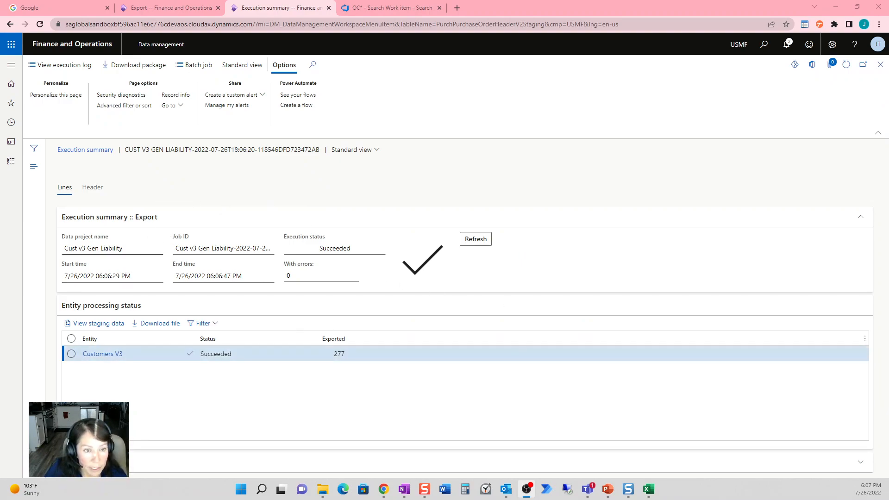
- Download the exported Customers V3 file from the execution summary and enable editing in the opened workbook
left_click_drag(95, 249, 123, 249)
left_click(149, 324)
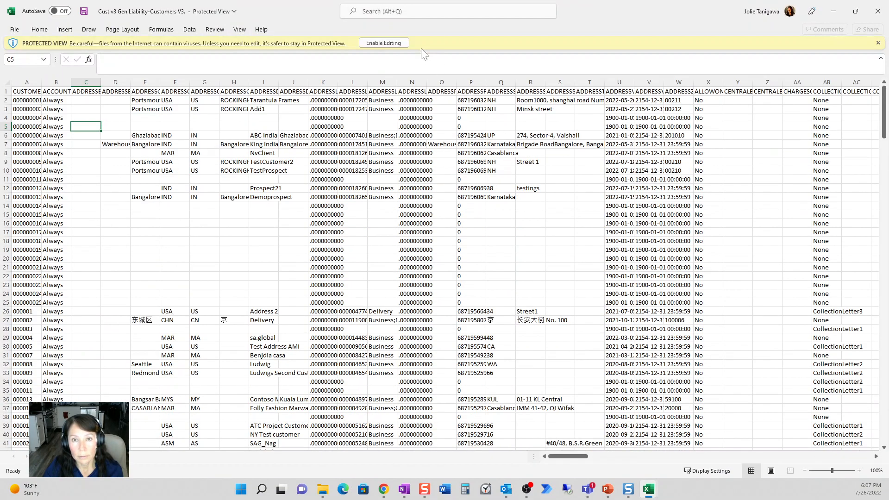
left_click(389, 43)
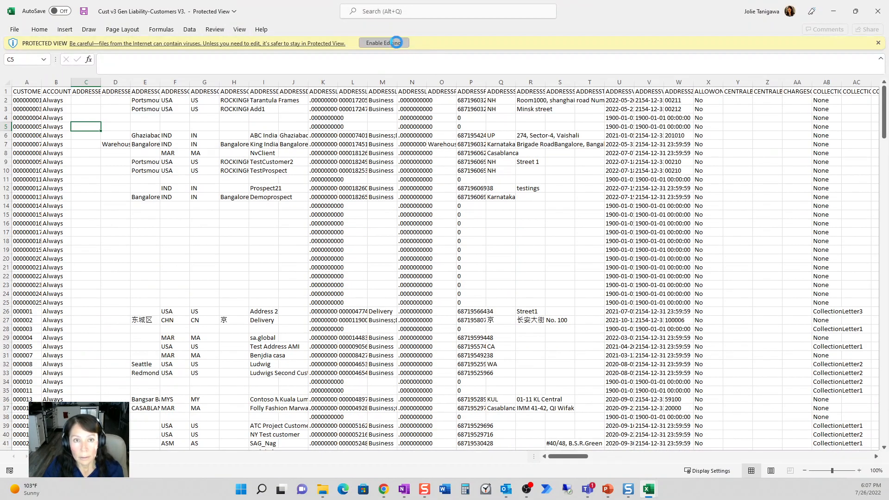
- Locate the GENLIABILITY_CUSTOM column in the workbook, highlight its header cell yellow, and check the values beneath it
left_click_drag(565, 458, 719, 462)
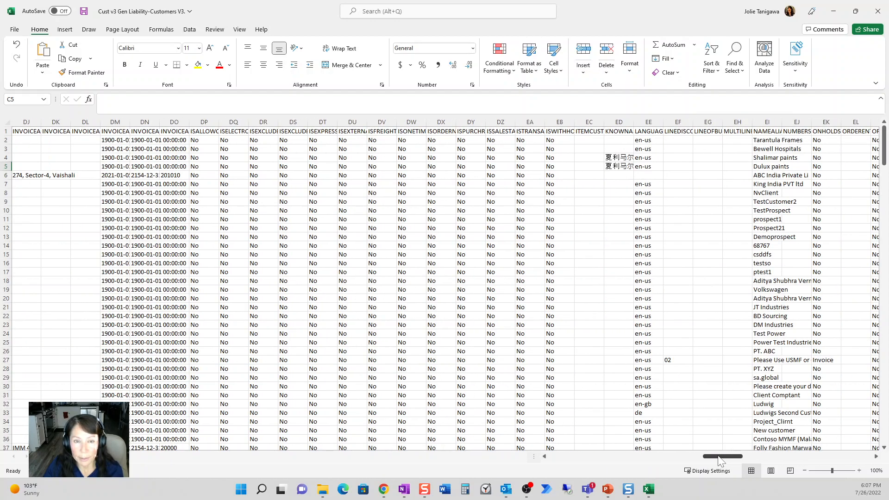
left_click_drag(720, 460, 684, 468)
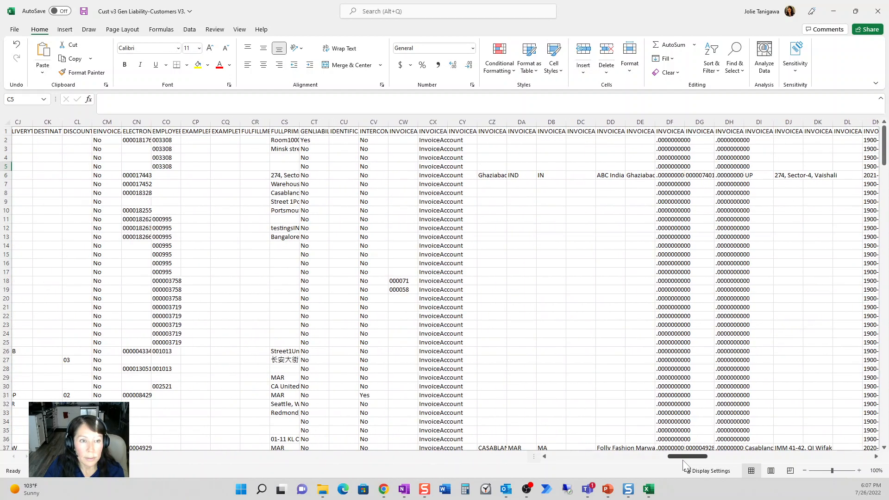
left_click(314, 132)
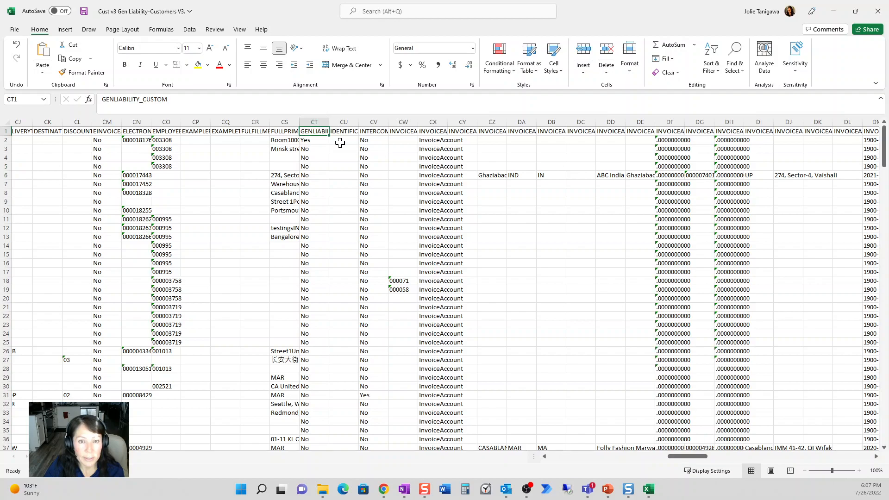
left_click(198, 64)
left_click(321, 140)
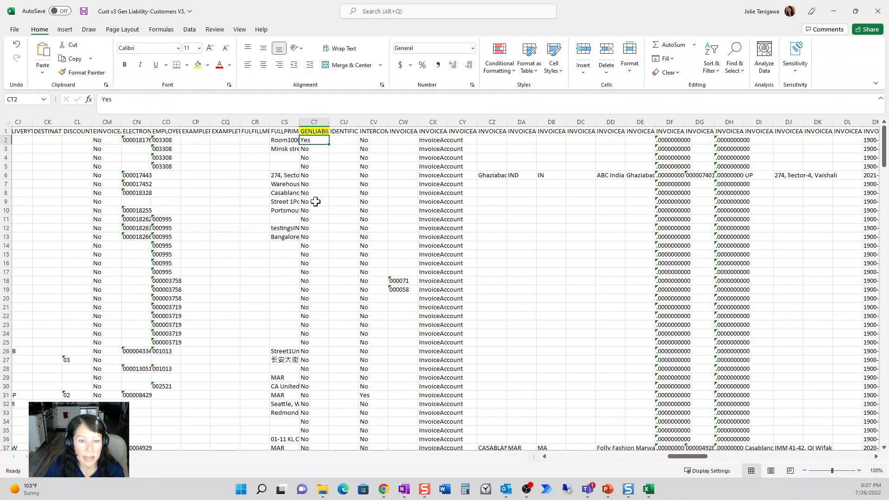
left_click(321, 187)
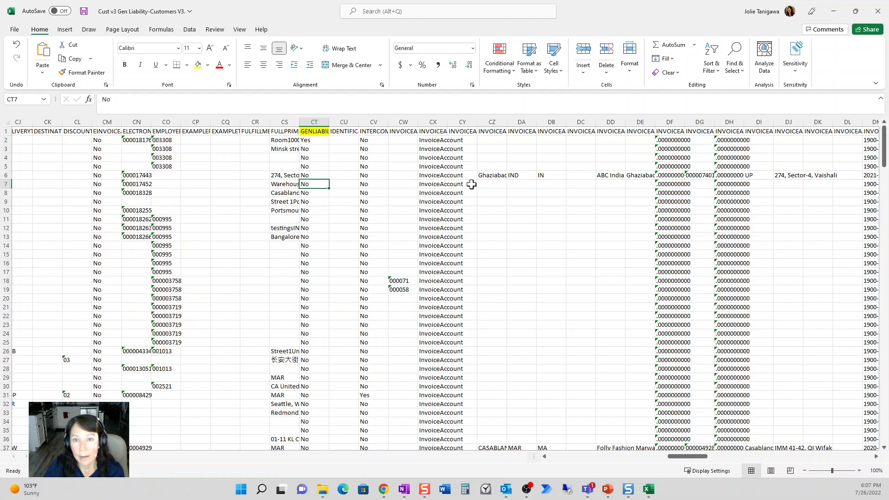